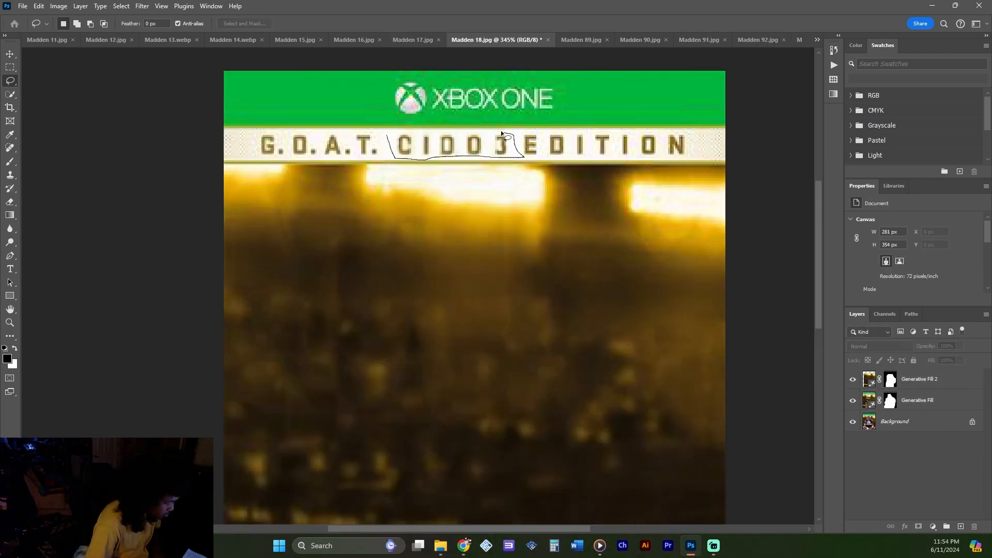
Step: Try the Clone Stamp on the Madden 18 cover, and unlock its Background layer before exporting the image
left_click(470, 195)
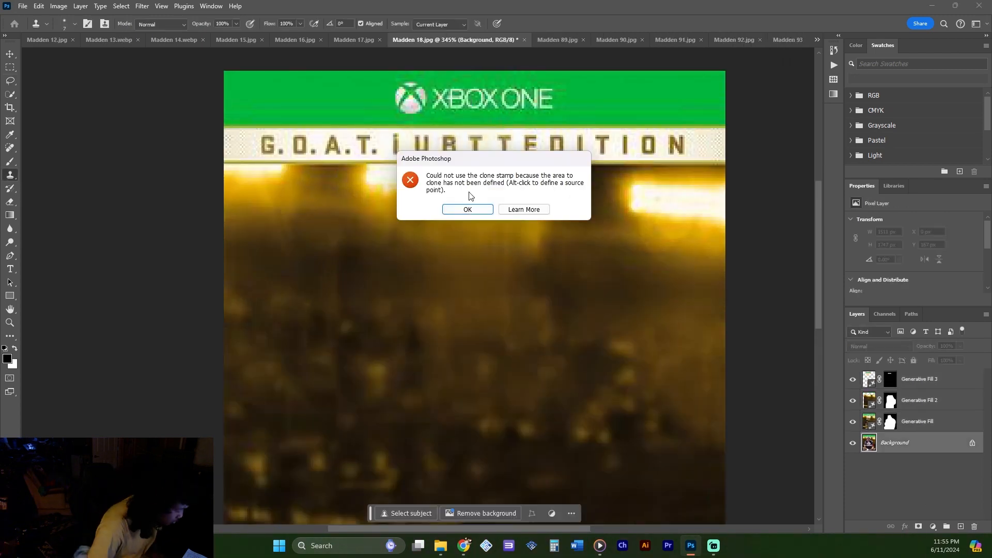
left_click(467, 209)
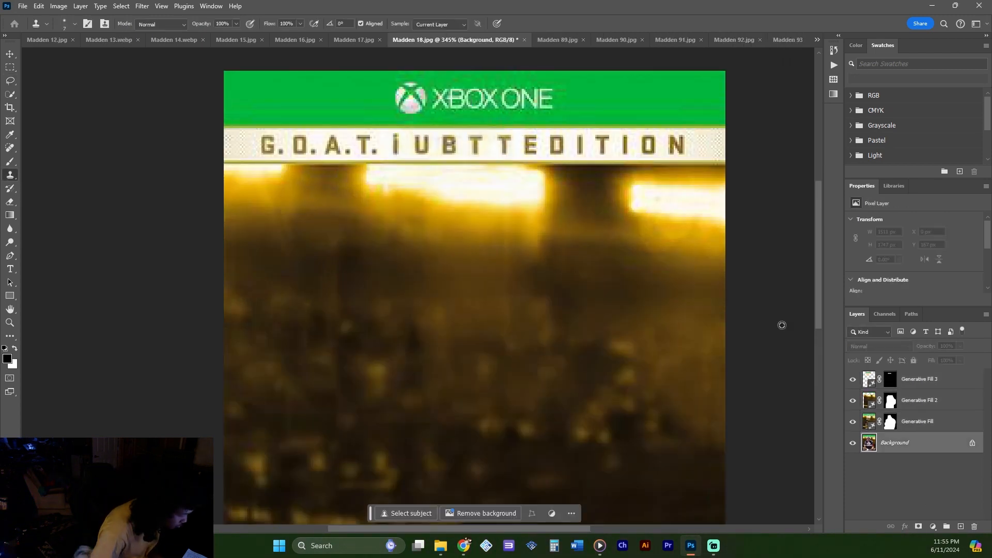
left_click(971, 443)
left_click_drag(925, 448, 914, 373)
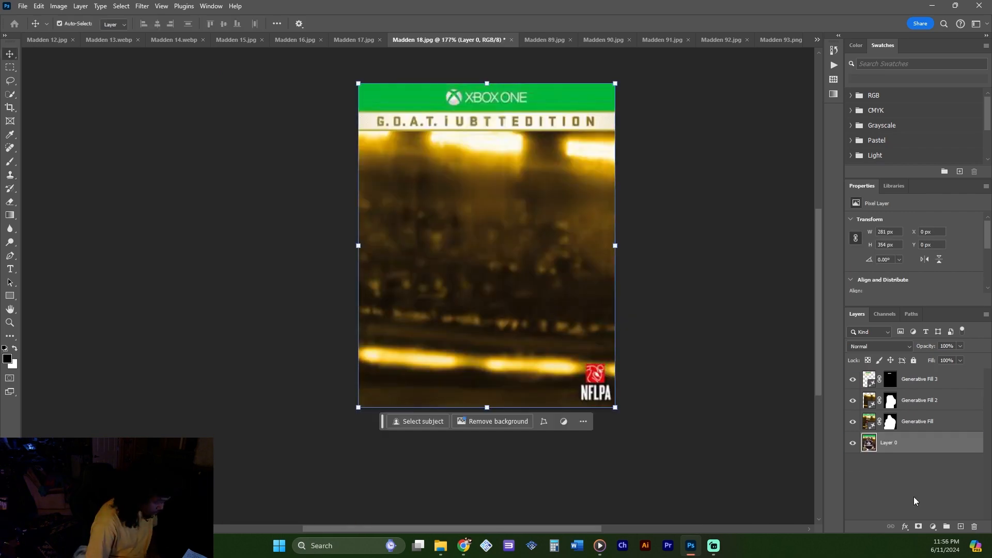
left_click(22, 6)
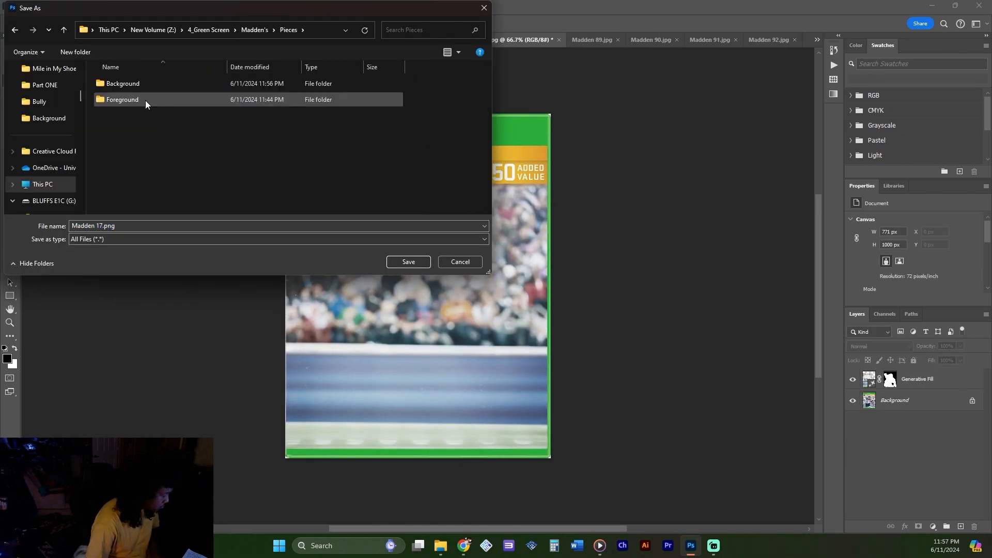
Step: Lasso the player on the Madden 16 cover, replace the area using Generative Fill, and export the cleaned background
left_click_drag(271, 337, 292, 292)
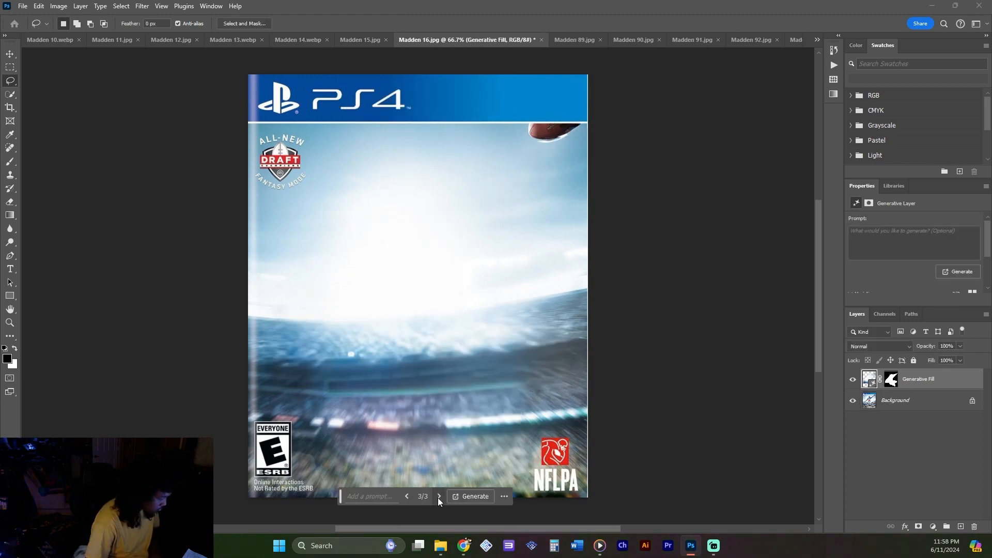
left_click(23, 5)
left_click(663, 308)
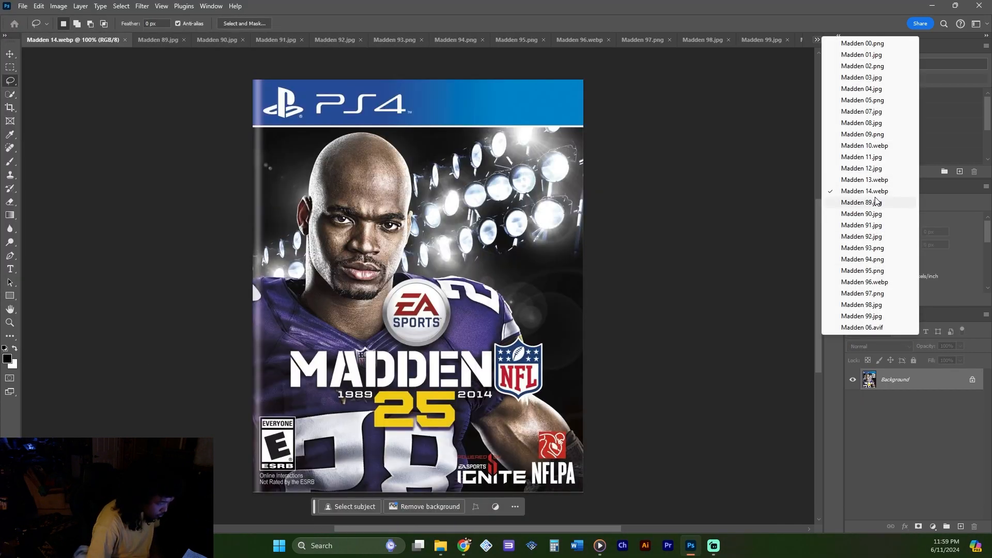
Step: Save the cleaned cover as Madden 15.png and lasso the player and logos on the Madden 14 cover
key("ctrl+o")
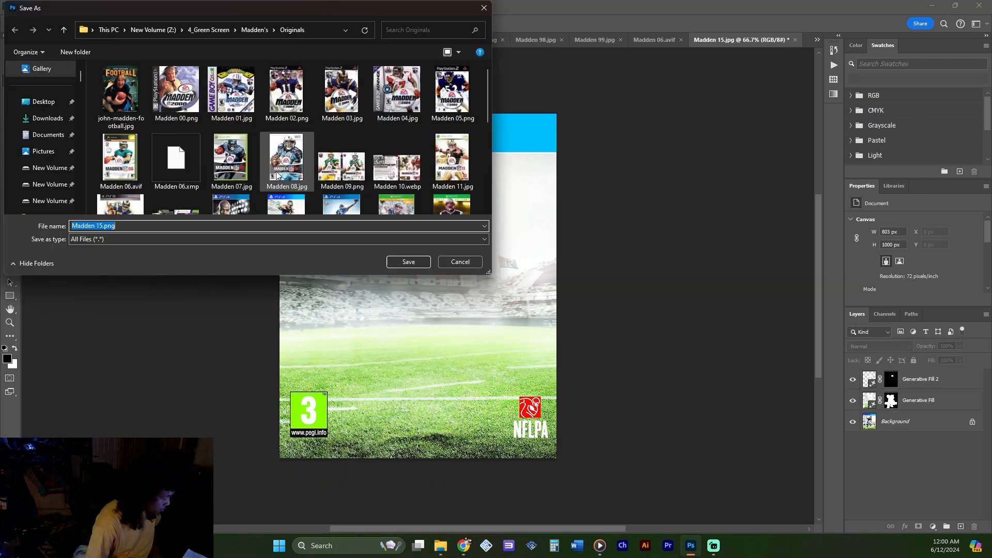
key("Return")
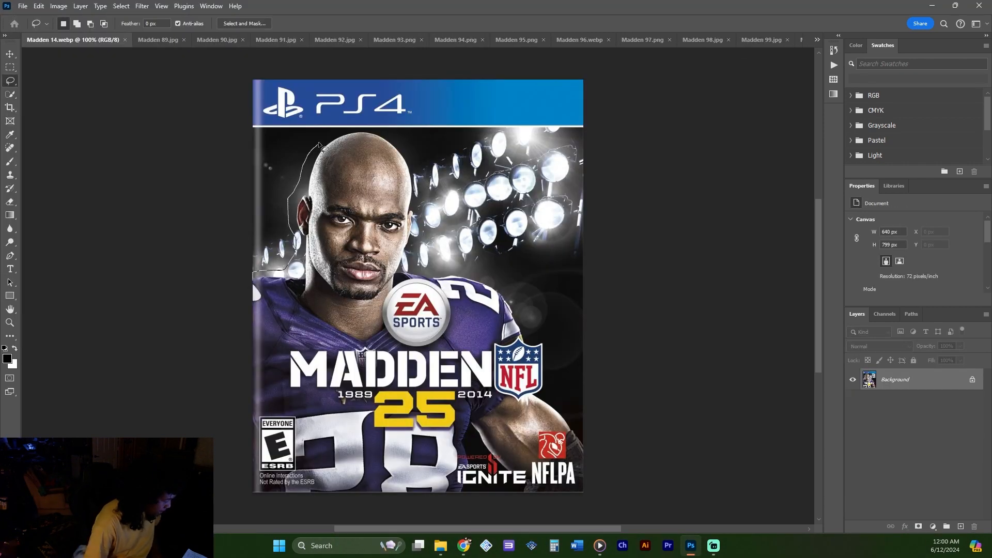
mouse_move(315, 155)
left_mouse_down()
mouse_move(408, 155)
mouse_move(547, 338)
left_mouse_up()
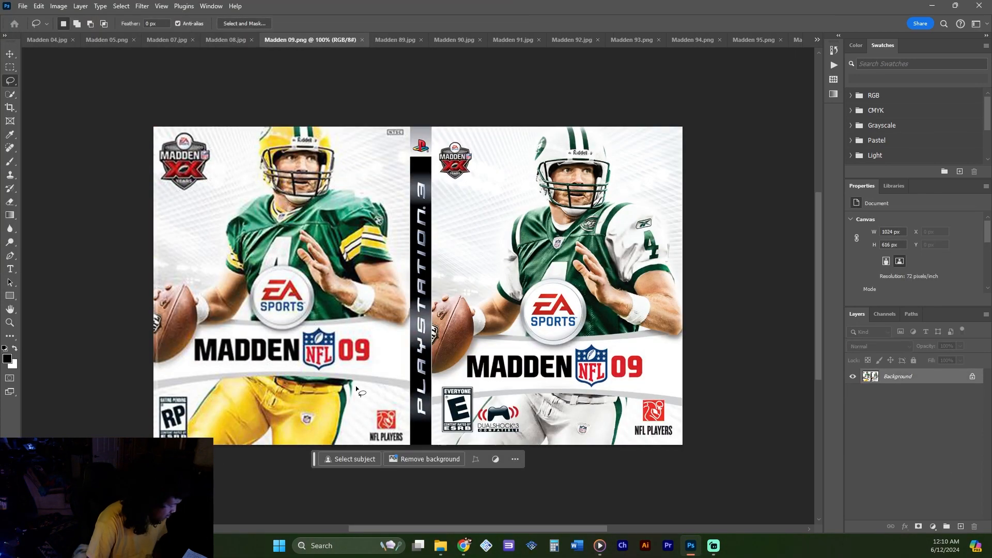
Step: Replace the players and titles on both halves of the Madden 09 cover using Generative Fill, clearing the leftover artifacts on the PlayStation 3 spine's left
mouse_move(356, 388)
left_mouse_down()
mouse_move(140, 423)
mouse_move(152, 288)
left_mouse_up()
left_click_drag(437, 295, 520, 192)
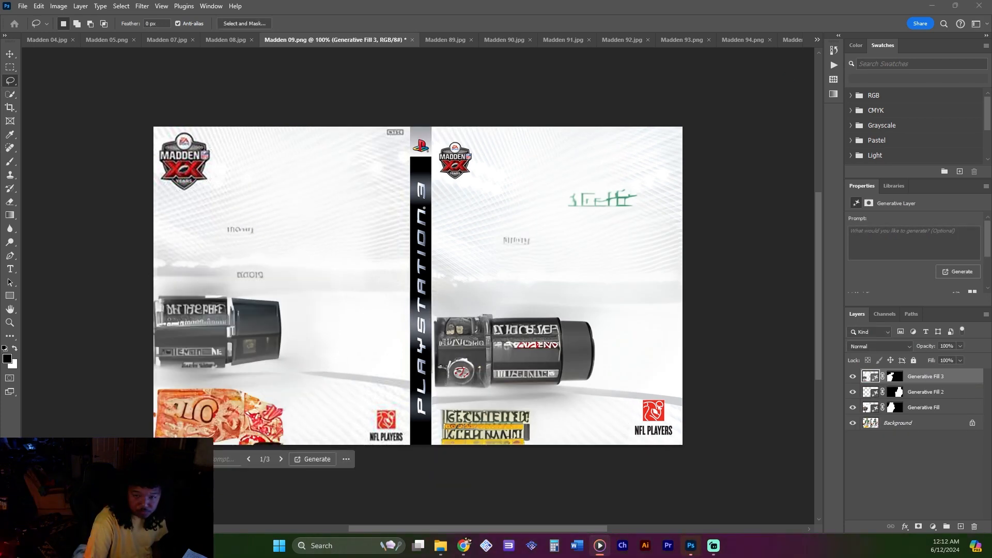
left_click(280, 458)
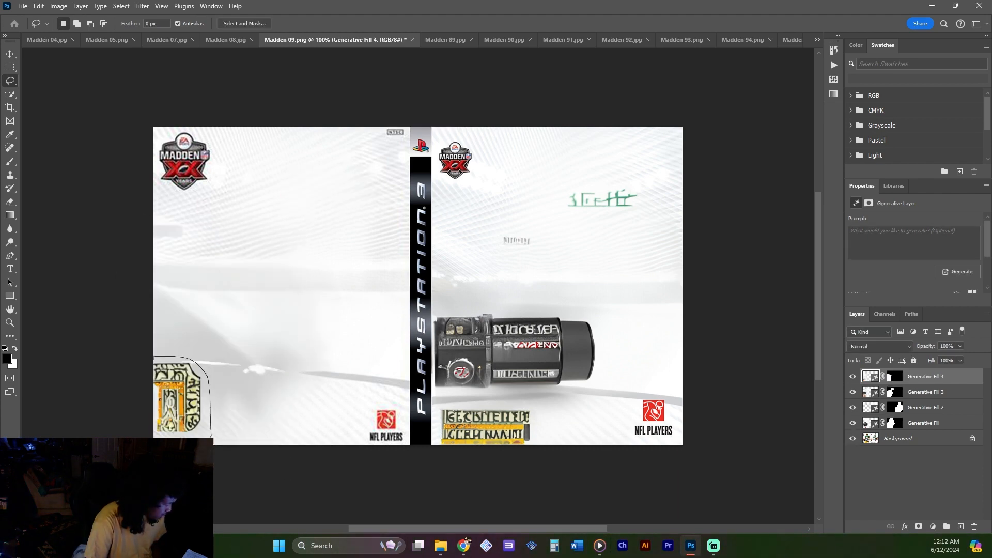
left_click(294, 457)
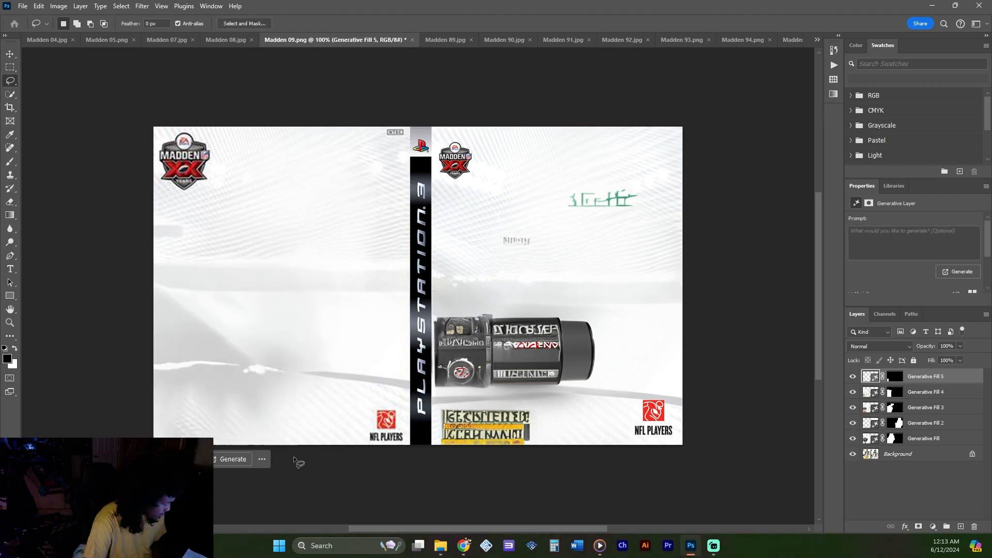
Step: Remove the lens-like object and stray lettering from the right half of the Madden 09 cover using Generative Fill, and save the image
mouse_move(439, 317)
left_mouse_down()
mouse_move(587, 195)
mouse_move(439, 318)
left_mouse_up()
left_click(589, 459)
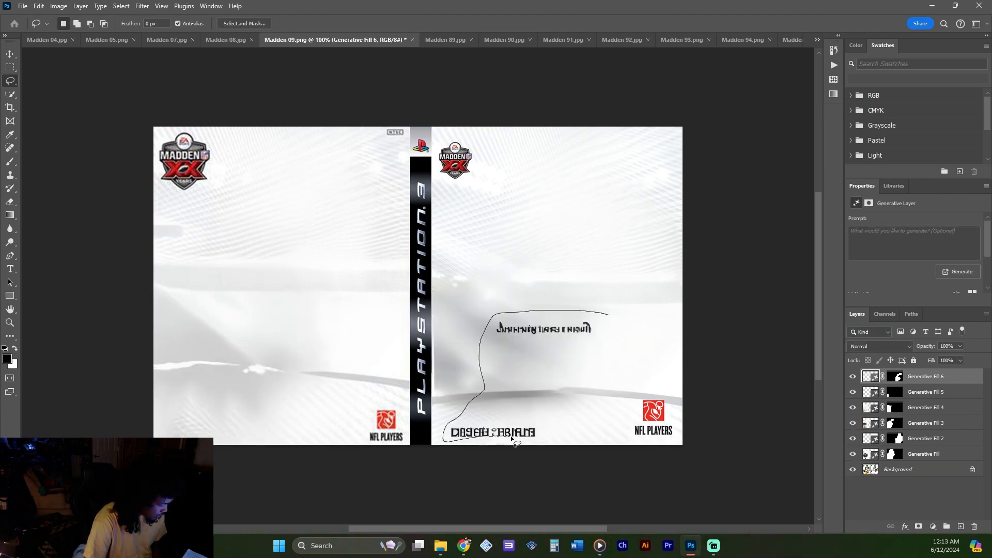
left_click(511, 435)
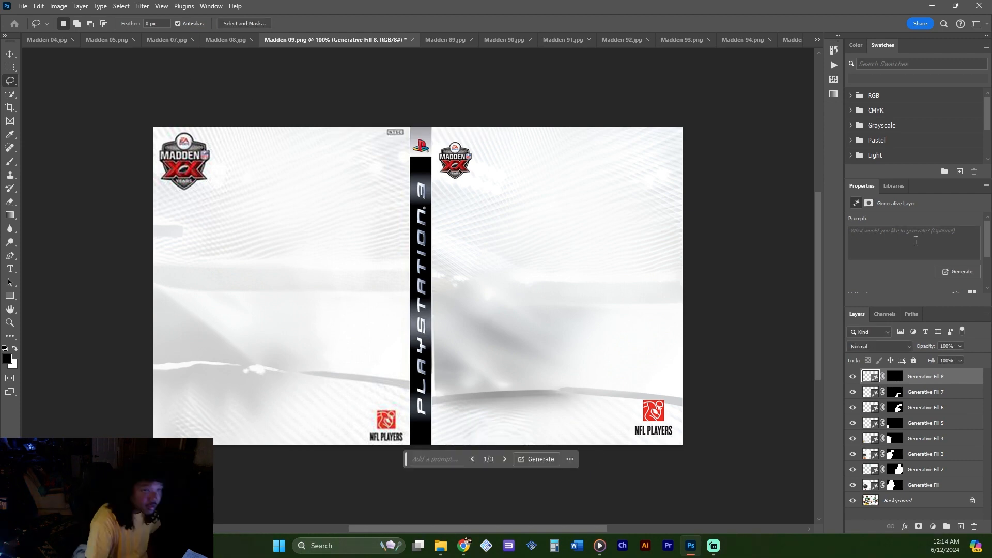
left_click(408, 261)
Step: Lasso the player and titles on the Madden 08 cover, replace them using Generative Fill, and close the document
mouse_move(337, 261)
left_mouse_down()
mouse_move(388, 383)
mouse_move(375, 404)
left_mouse_up()
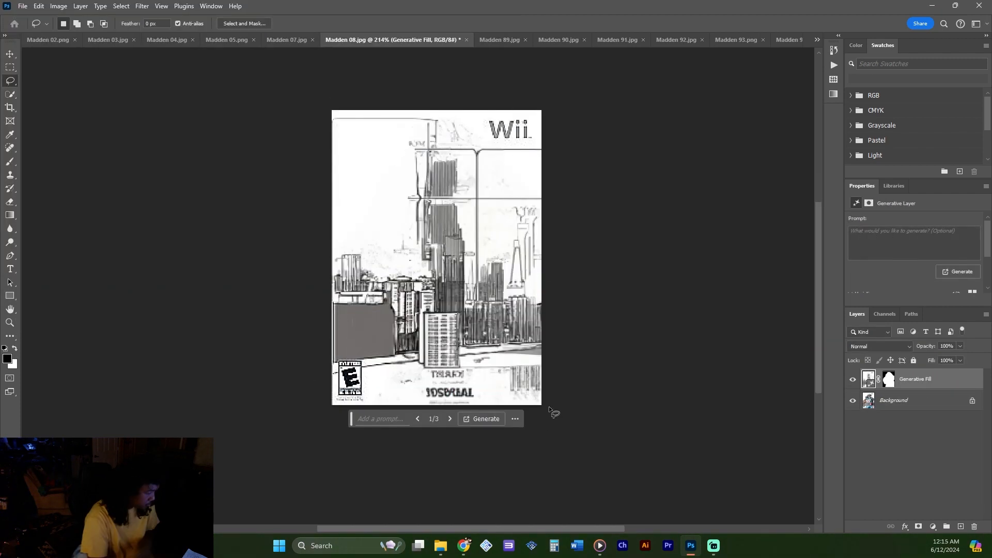
key("ctrl+w")
left_click(487, 201)
Step: Remove the player, logos and rating badge from the Madden 07 cover using a lasso selection with Generative Fill, and export the result
left_click_drag(384, 172, 416, 289)
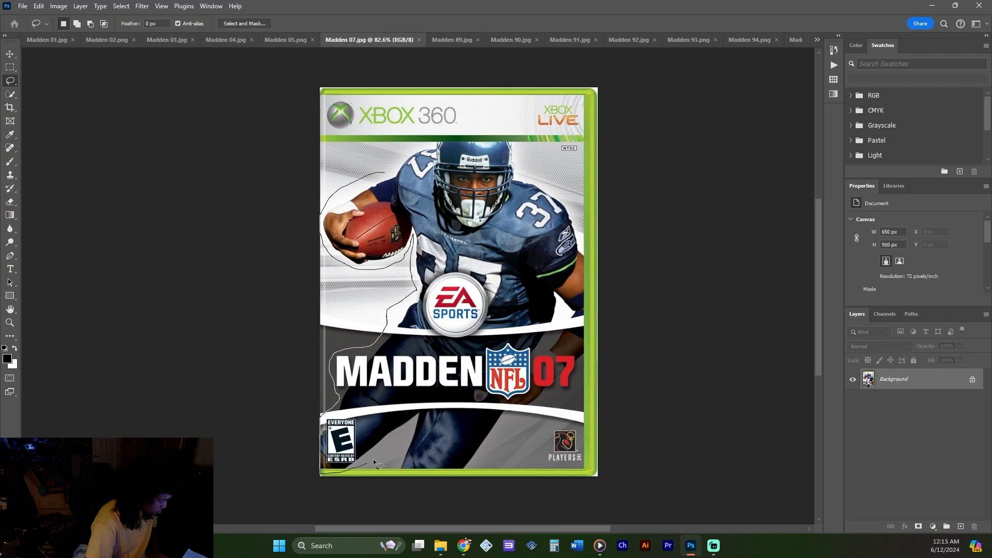
left_click_drag(586, 348, 586, 352)
left_click(380, 483)
left_click(540, 483)
left_click(23, 6)
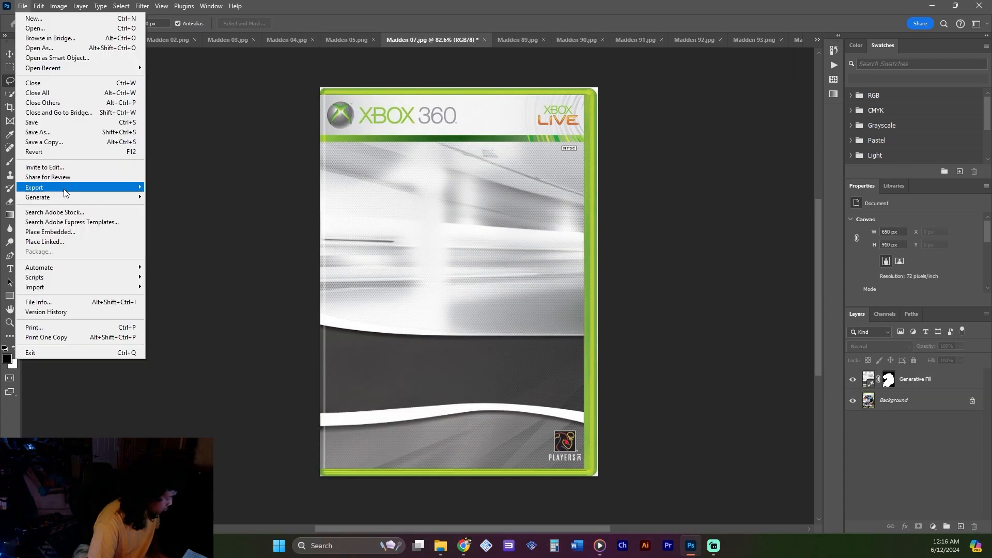
left_click(51, 115)
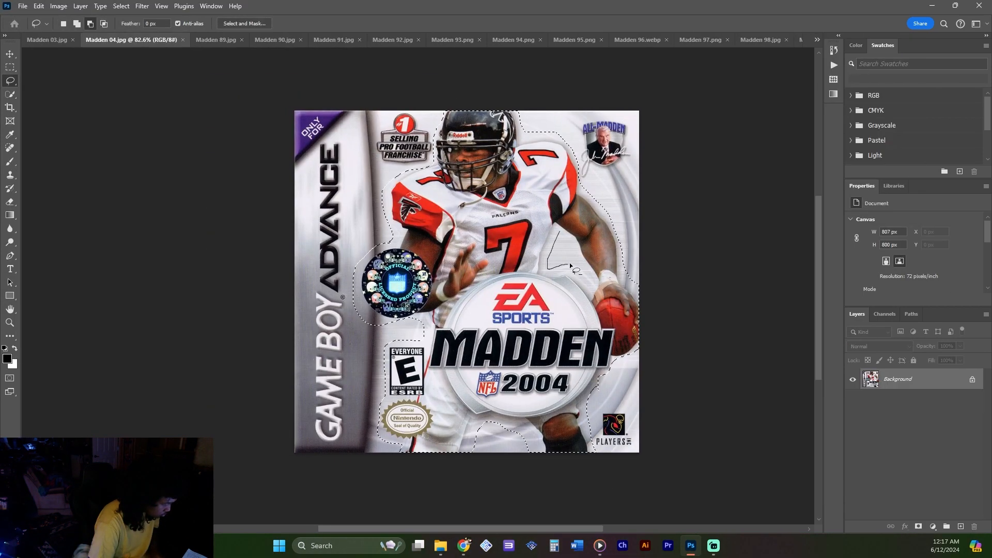
Step: Replace the selected player and logos on the Madden 04 cover using Generative Fill, and clear the stray lettering beside the Players logo before exporting
left_click(408, 466)
left_click(584, 467)
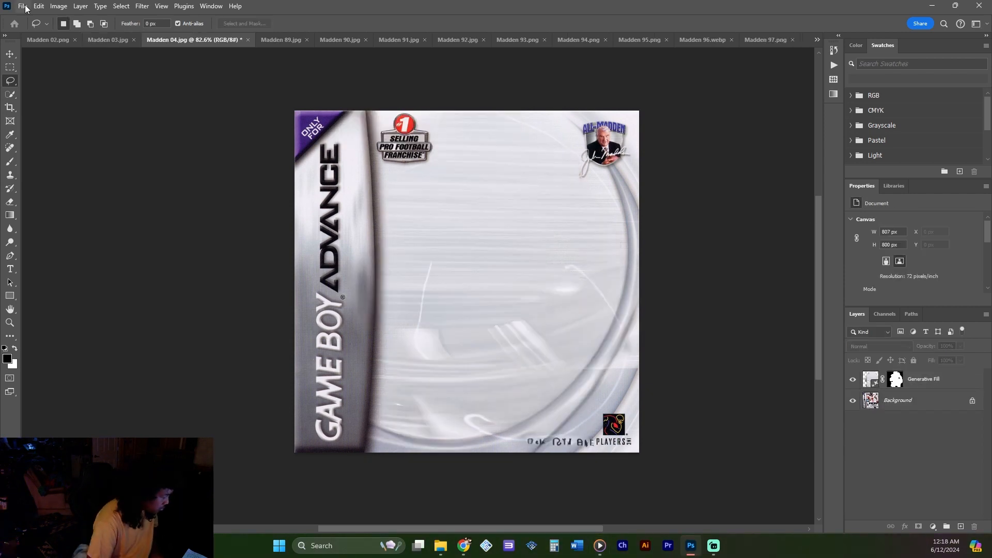
left_click_drag(525, 433, 598, 450)
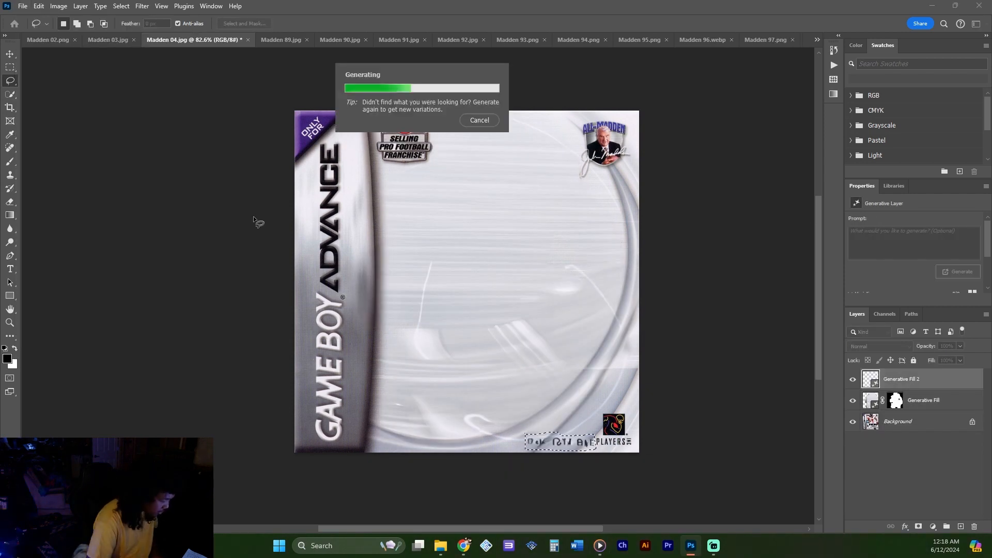
left_click(23, 6)
Step: Lasso the player on the Madden 02 cover
left_click_drag(344, 385, 377, 351)
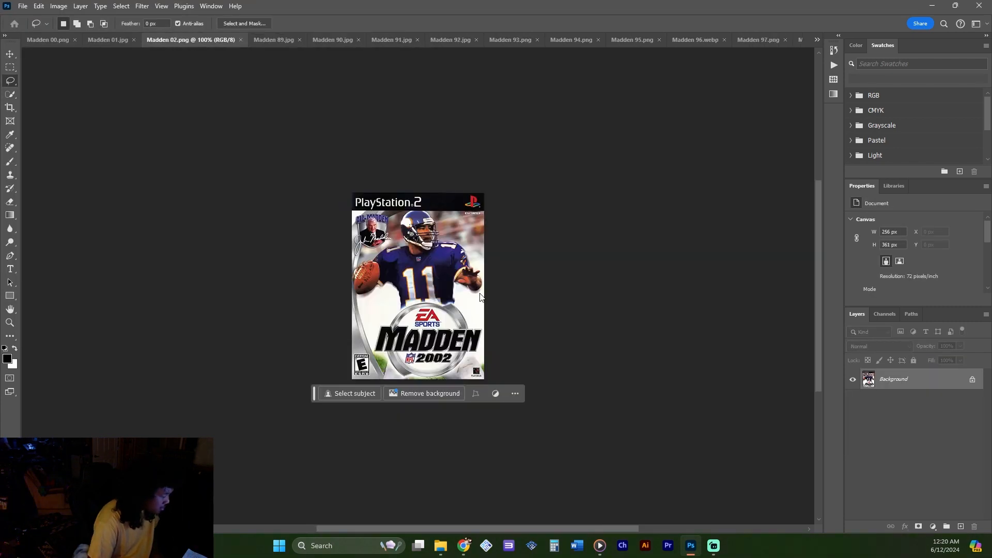
scroll(480, 297, "up", 3)
left_click_drag(449, 157, 348, 230)
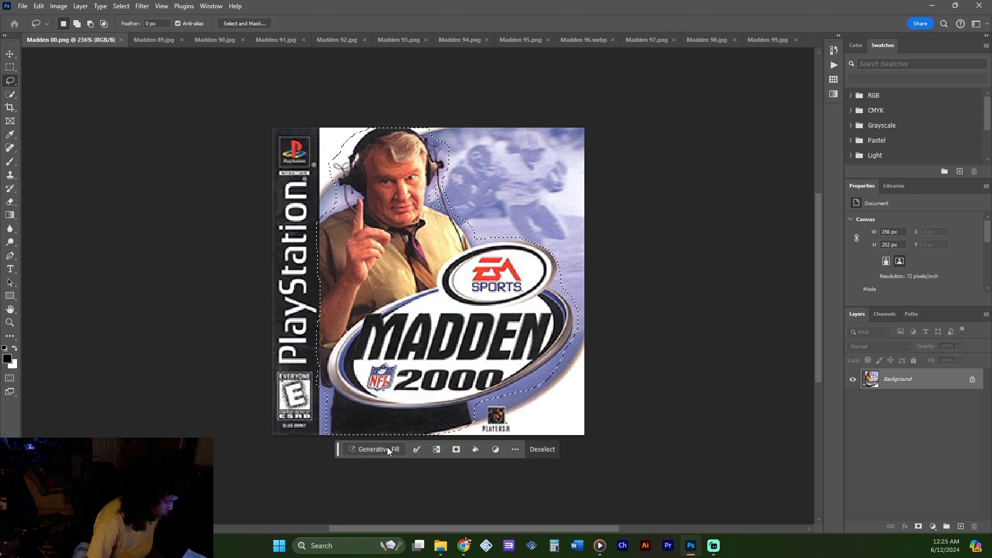
Step: Save a copy of the cleaned Madden 00 cover and close its document
left_click(22, 6)
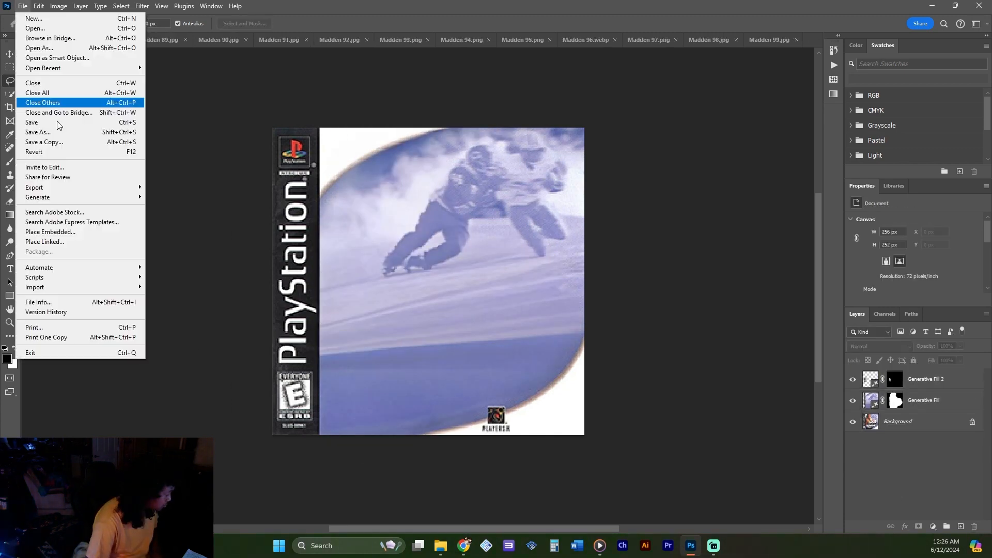
left_click(57, 141)
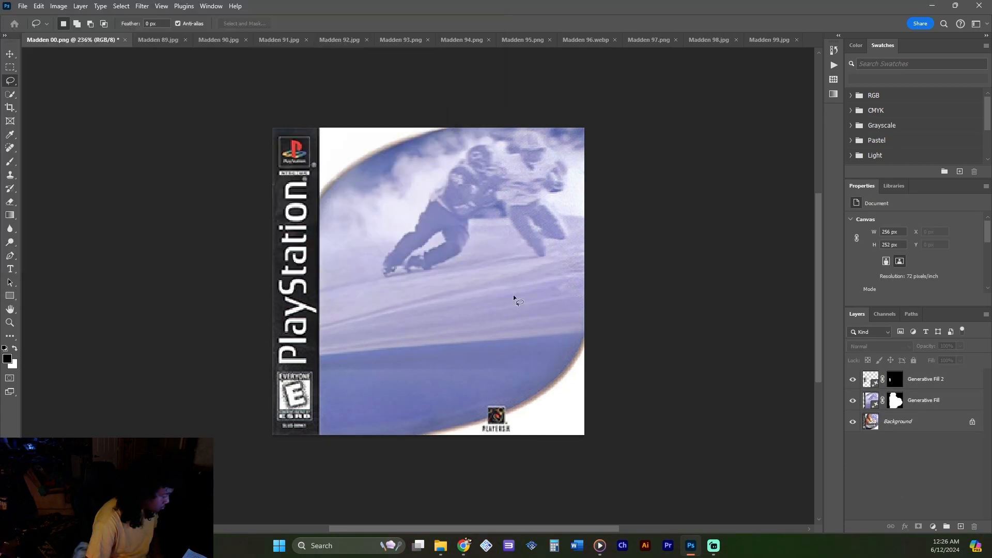
key("ctrl+w")
left_click(500, 204)
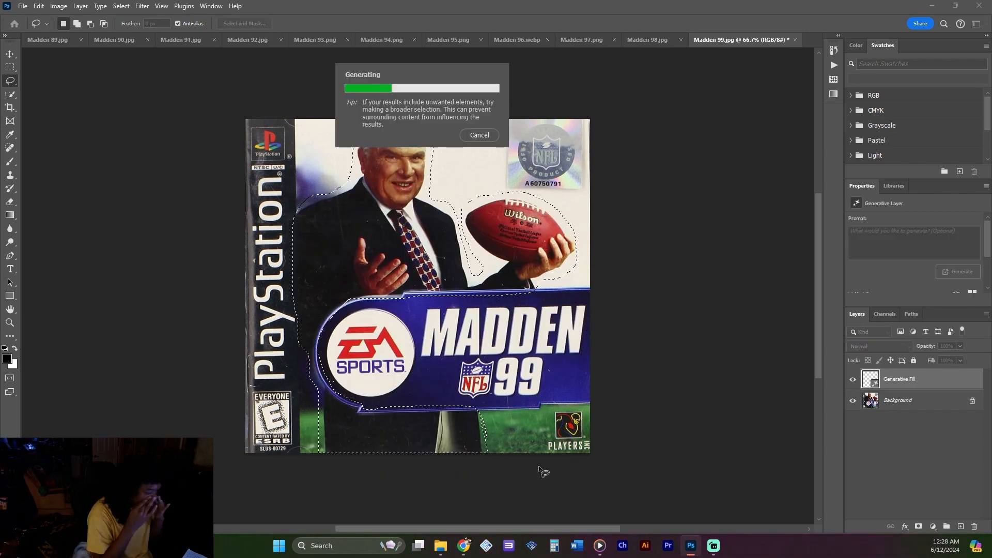
Step: Close the Madden 99 document and lasso John Madden on the Madden 97 cover
key("ctrl+w")
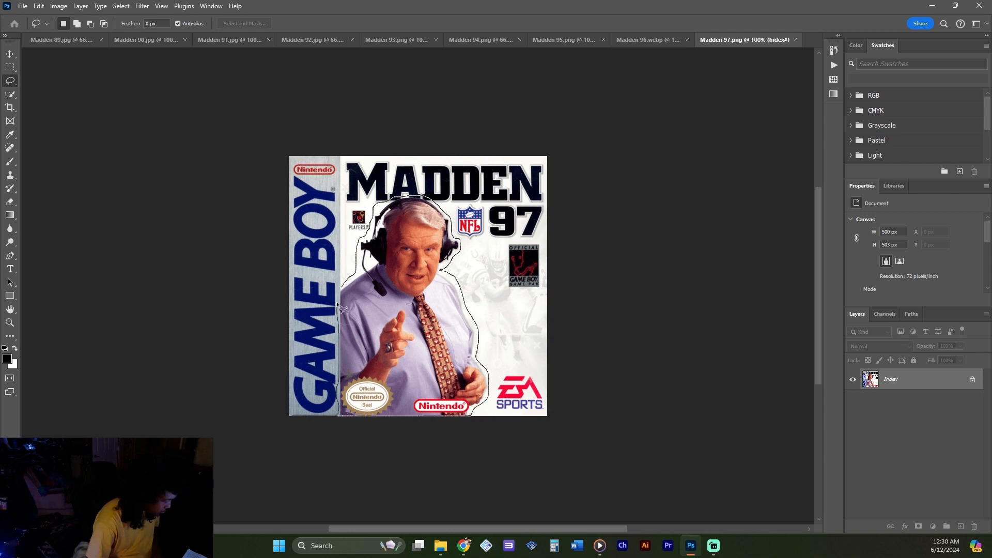
left_click_drag(337, 305, 338, 307)
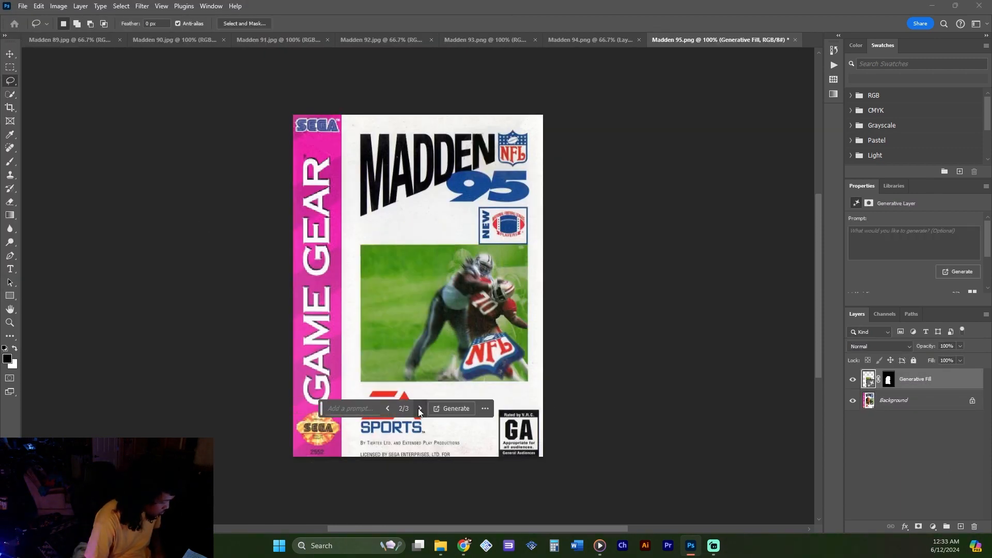
Step: Save the cleaned Madden 95 cover and start exporting the Madden 94 cover
left_click(22, 5)
left_click(61, 133)
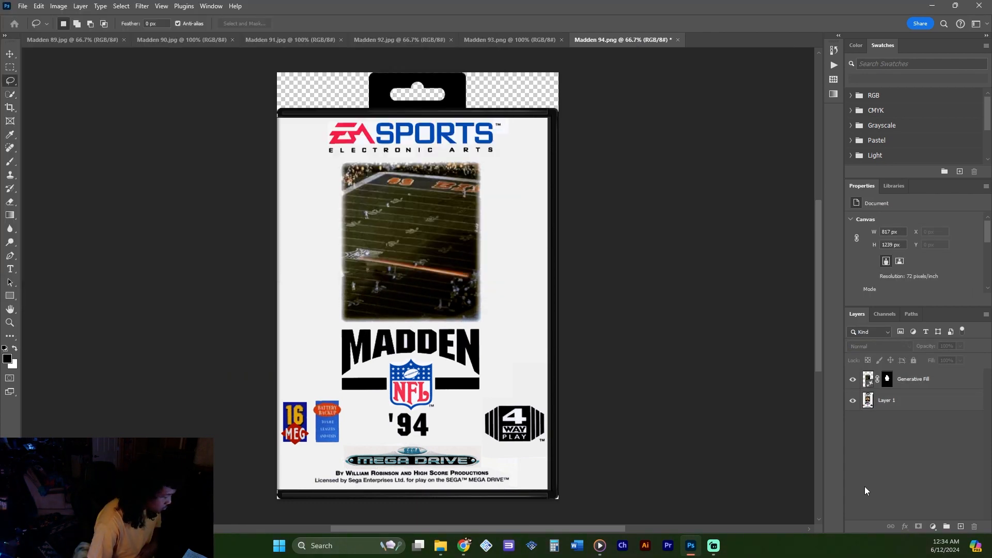
left_click(23, 5)
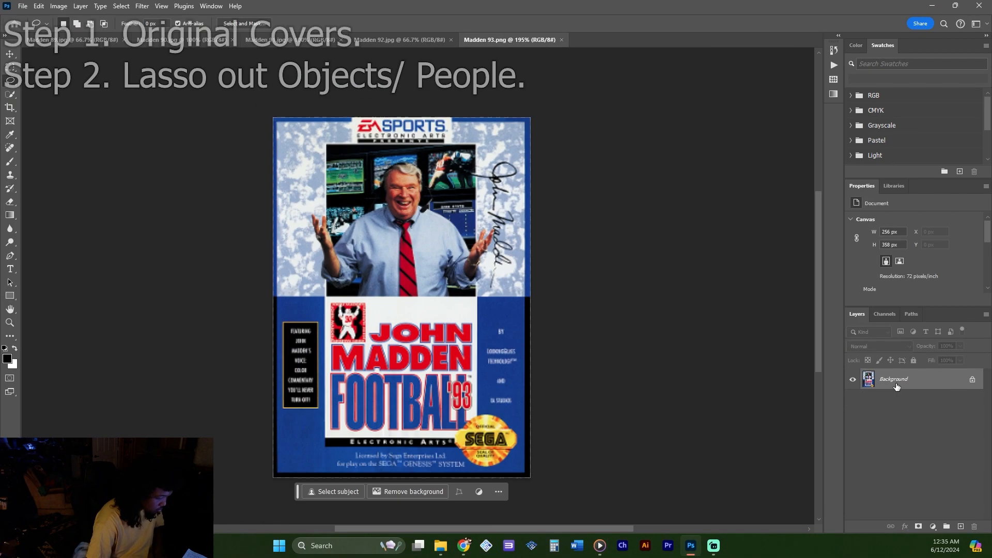
Step: Lasso the figure of John Madden on the Madden 93 and Madden 92 covers
left_click_drag(362, 209, 390, 304)
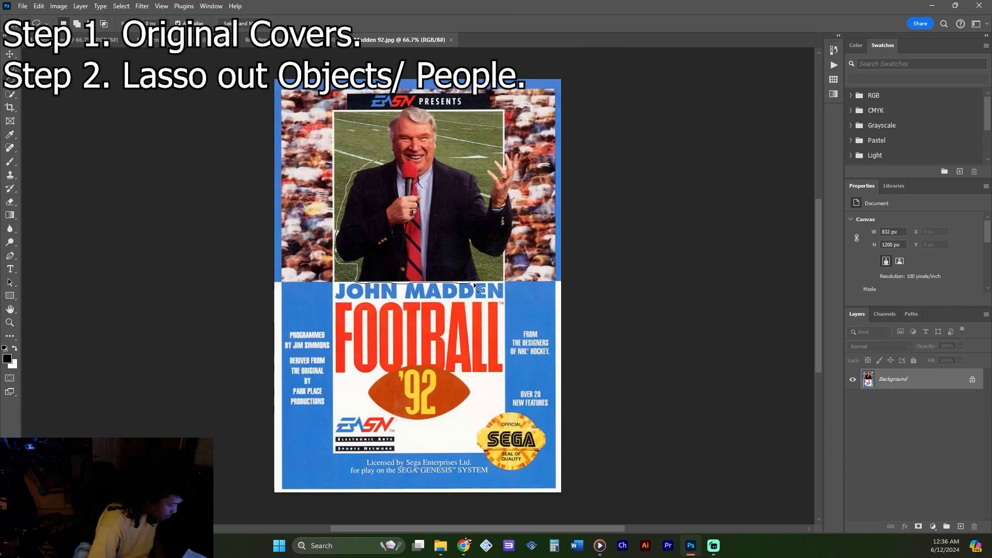
left_click_drag(504, 161, 509, 156)
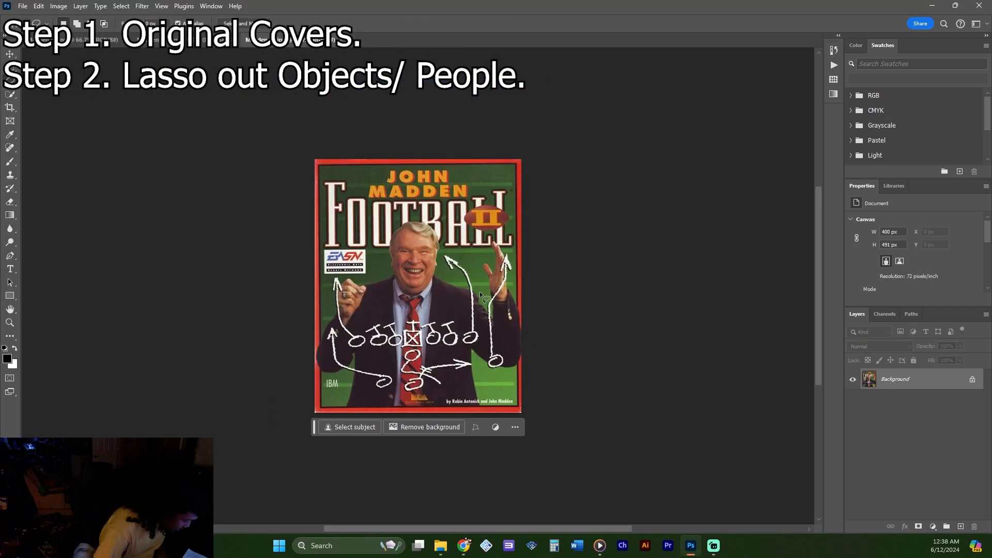
Step: Lasso John Madden and the play diagram on the Madden 91 cover and replace them using Generative Fill
mouse_move(336, 283)
left_mouse_down()
mouse_move(483, 410)
mouse_move(474, 367)
mouse_move(510, 285)
mouse_move(488, 269)
left_mouse_up()
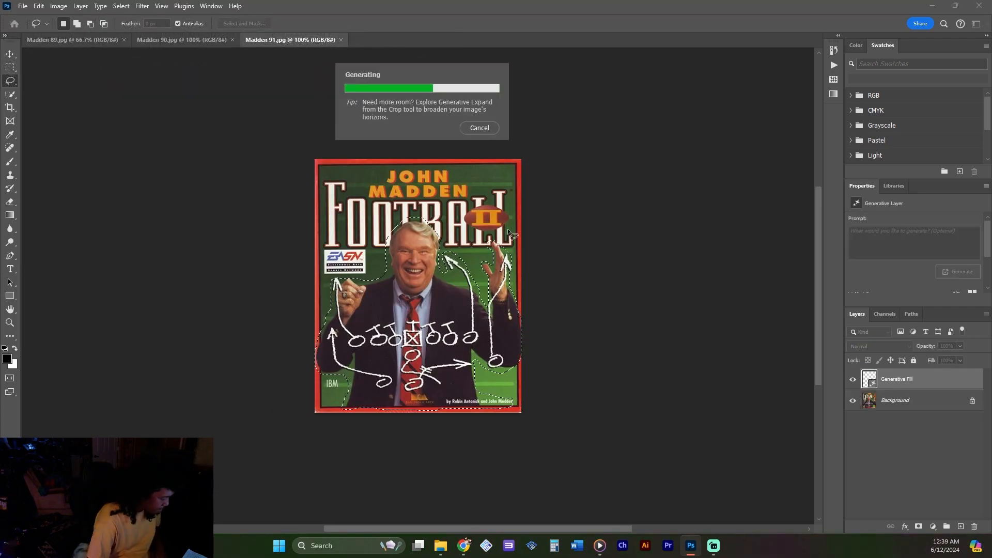
left_click(453, 412)
Step: Export the cleaned cover as Madden 91.png and close its document
left_click(22, 5)
mouse_move(62, 189)
left_click(184, 189)
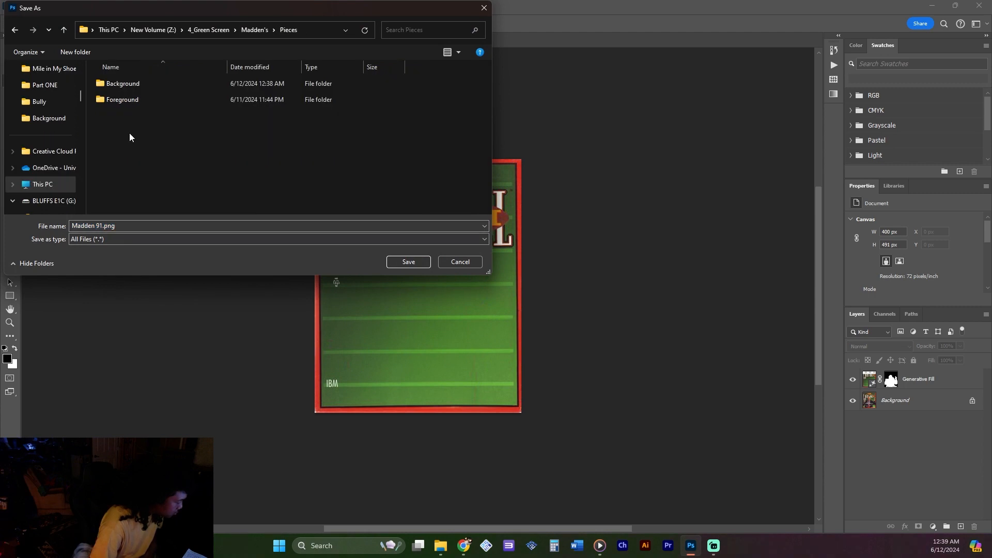
left_click(408, 261)
left_click(344, 40)
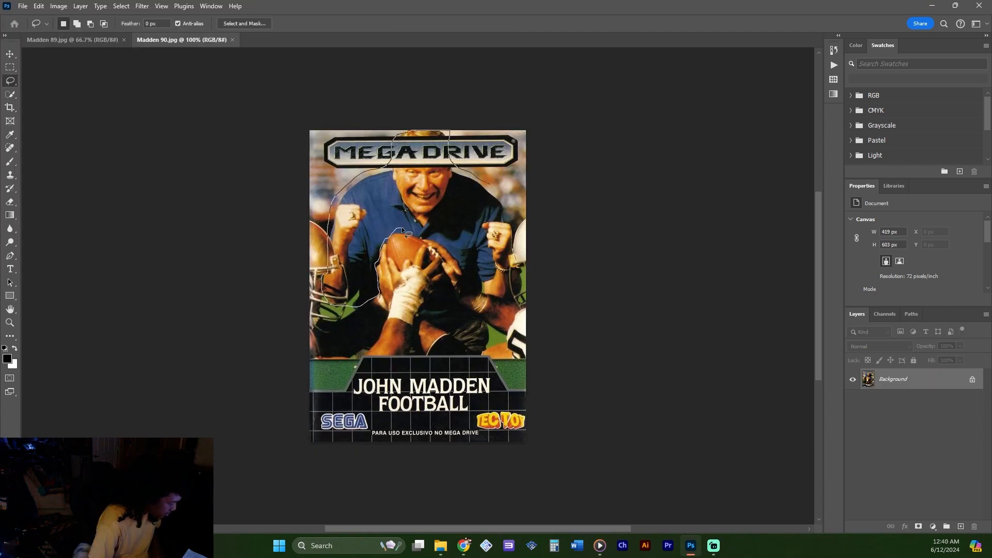
Step: Replace the lassoed figure of John Madden on the Madden 90 cover using Generative Fill with no prompt
left_click(350, 321)
left_click(470, 323)
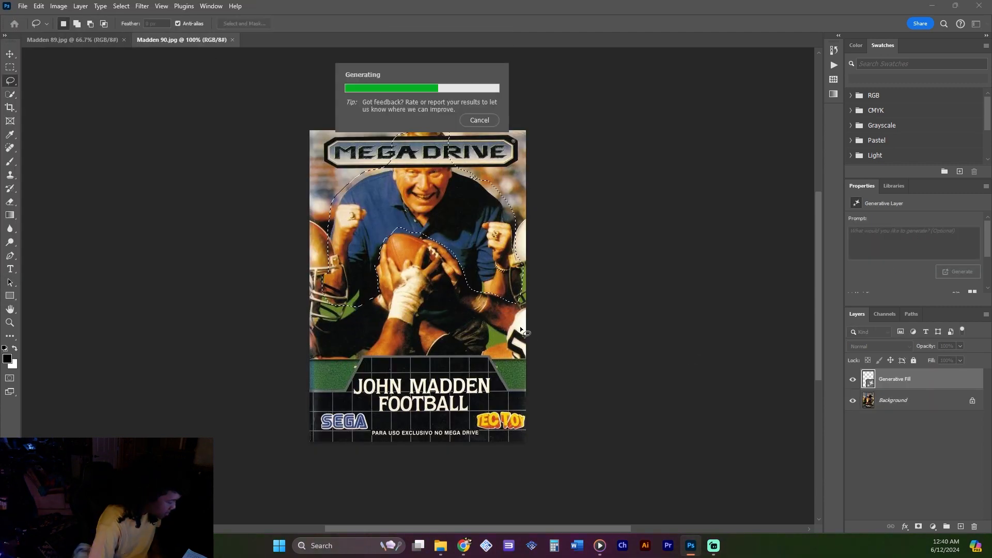
Step: Replace the remaining traces of the coach on the Madden 90 cover using Generative Fill with no prompt
left_click(365, 369)
left_click(558, 369)
mouse_move(461, 262)
left_mouse_down()
mouse_move(441, 244)
mouse_move(462, 261)
left_mouse_up()
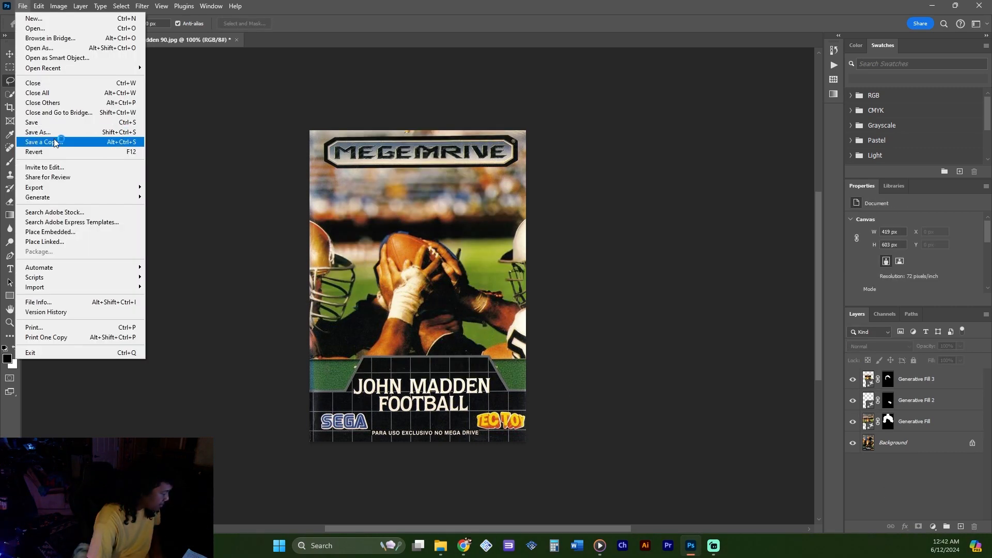
Step: Lasso John Madden's figure and replace it on the Madden 89 cover using Generative Fill, also cleaning the artifacts along the lower edge
left_click_drag(362, 491, 292, 396)
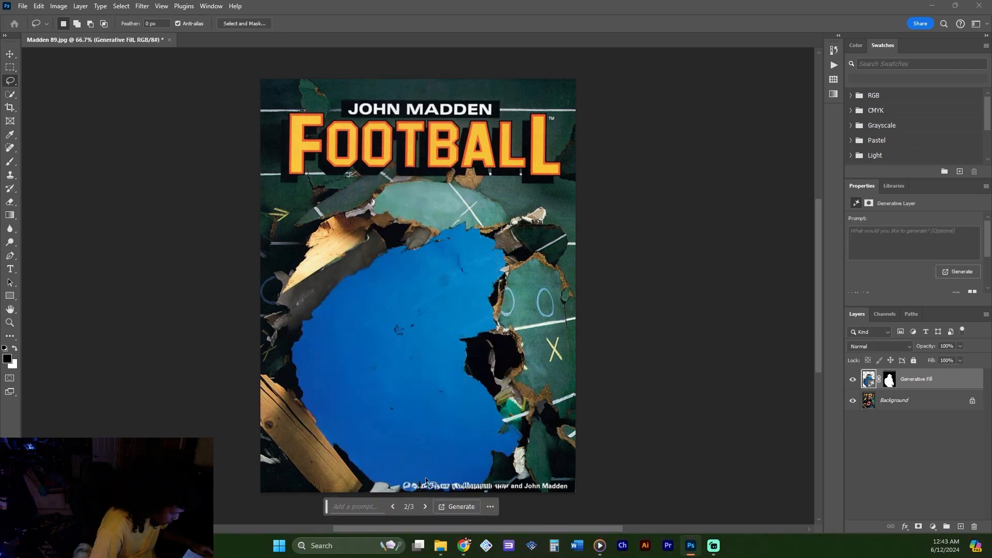
left_click(504, 506)
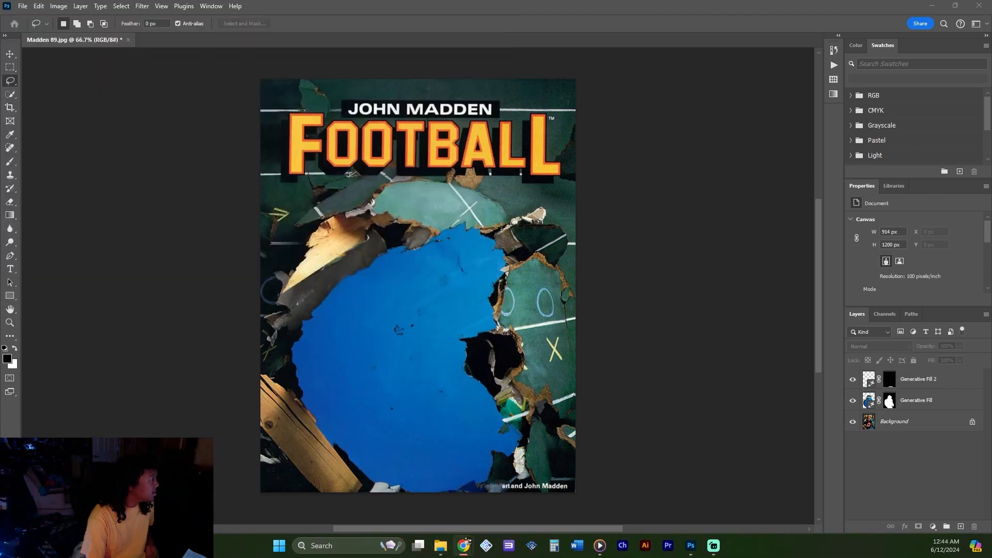
Step: Lasso the player around the EA Sports logo on the MaddenNFL06 front cover and replace him using Generative Fill, selecting another variation
left_click_drag(556, 138, 537, 201)
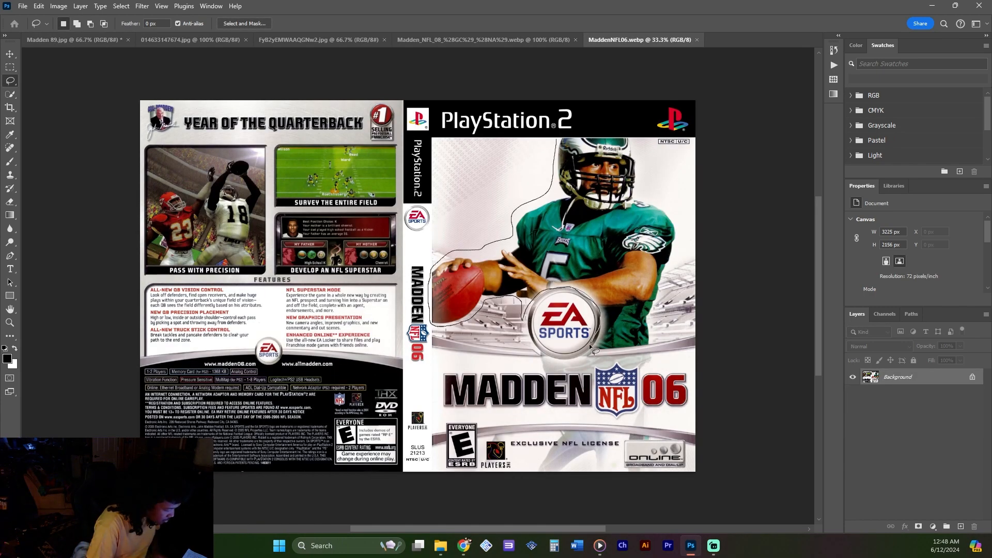
left_click_drag(664, 281, 640, 138)
left_click(473, 366)
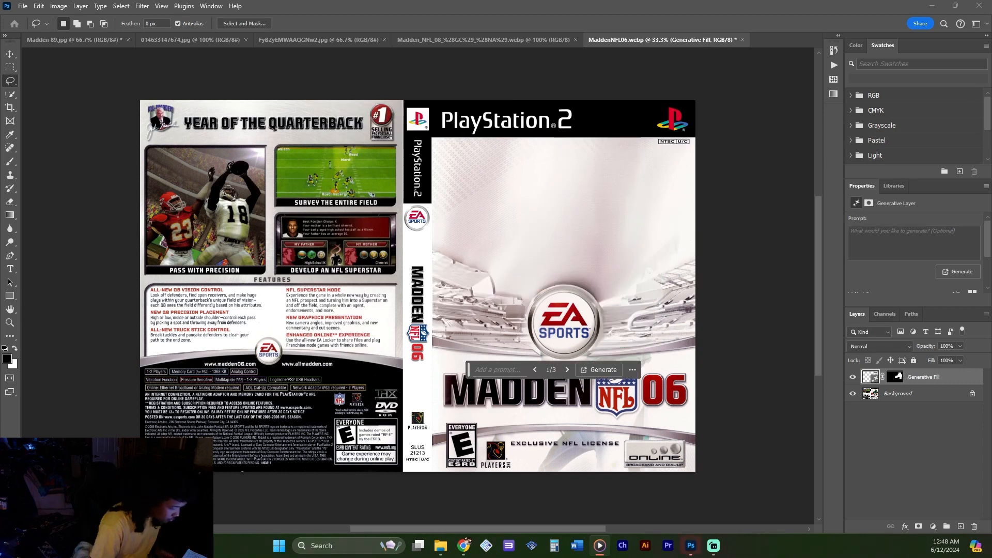
left_click(567, 369)
left_click(567, 370)
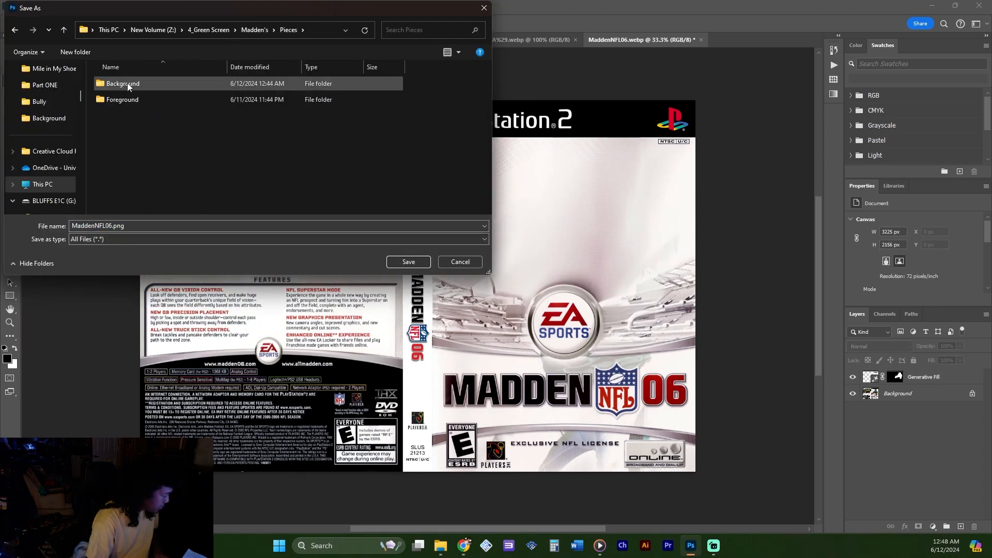
Step: Export the cleaned cover as Madden 06.png into the Background folder and close its document
double_click(126, 85)
left_click(106, 225)
key("BackSpace")
key("BackSpace")
left_click(701, 40)
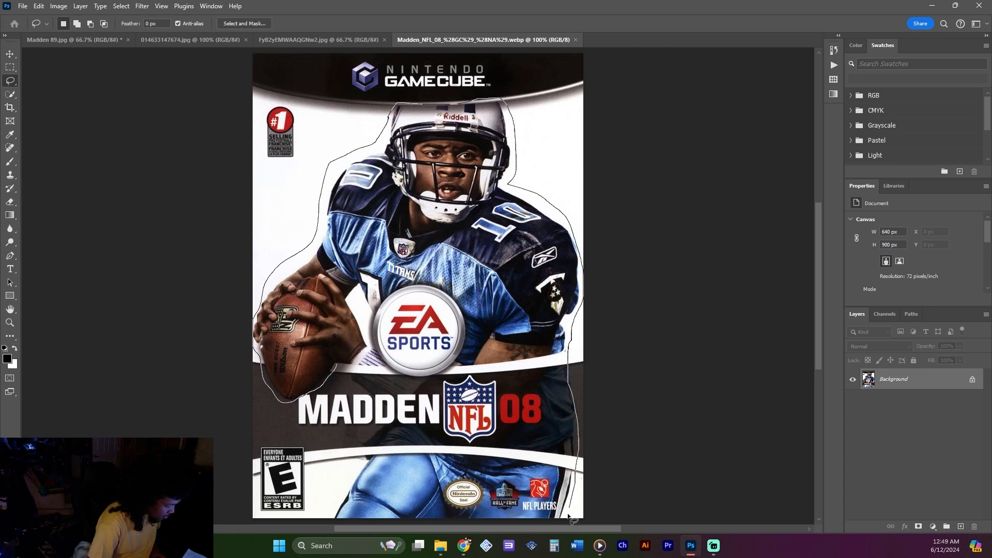
Step: Try to replace the tightly lassoed player on the Madden 08 cover using Generative Fill, and undo the result
mouse_move(352, 461)
left_mouse_down()
mouse_move(380, 433)
mouse_move(425, 428)
mouse_move(443, 411)
left_mouse_up()
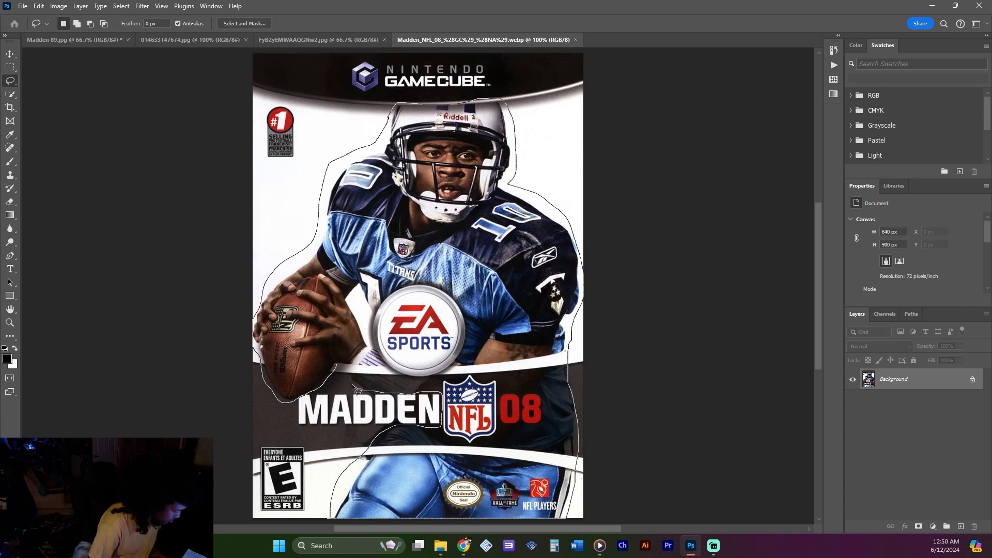
left_click_drag(352, 384, 344, 389)
left_click(365, 78)
left_click(464, 80)
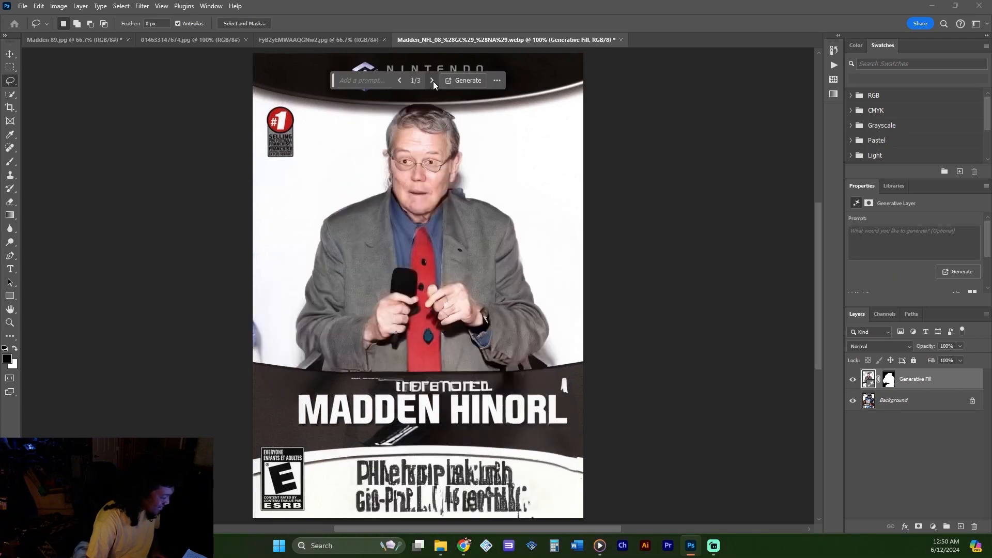
key("ctrl+z")
Step: Lasso the player, title and lower logos of the Madden 08 cover with a wider margin and replace them using Generative Fill, selecting another variation
left_click_drag(401, 99, 287, 418)
left_click_drag(574, 317, 402, 99)
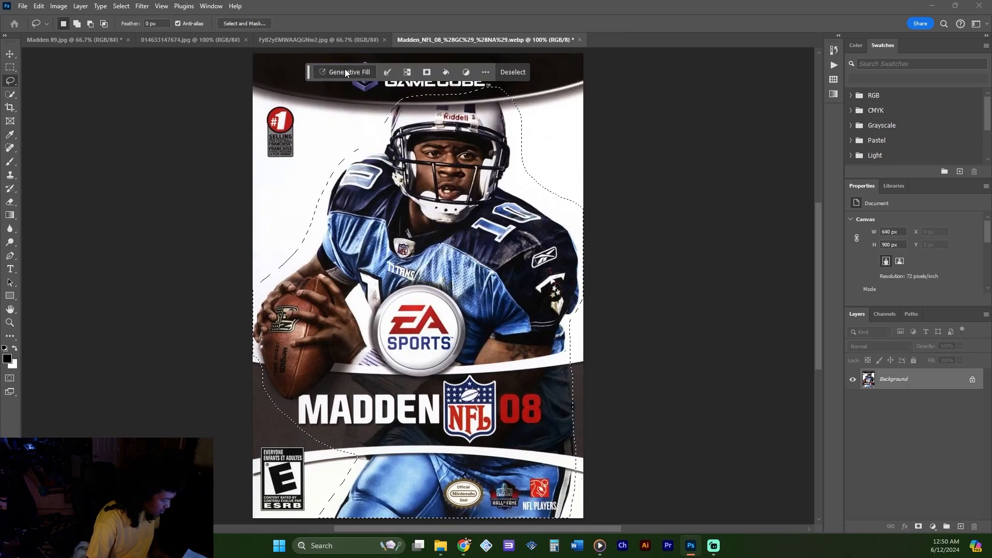
left_click(345, 71)
left_click(464, 71)
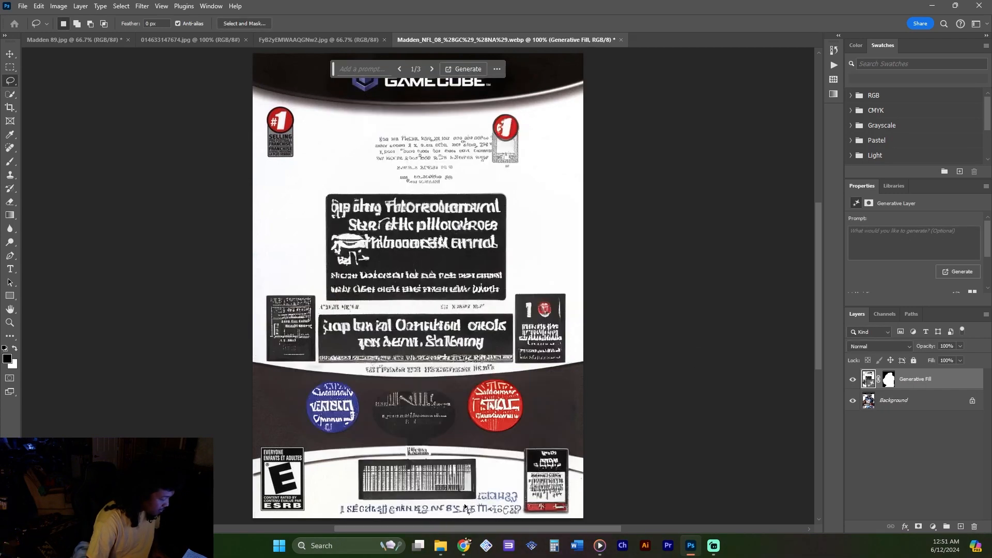
left_click(431, 69)
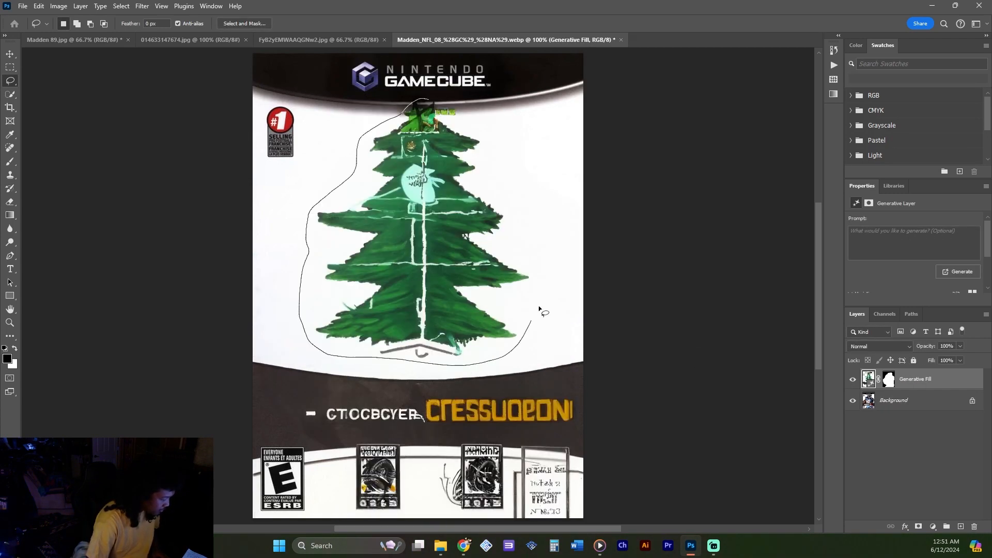
Step: Lasso the generated tree and the leftover lettering in the white area and remove each using Generative Fill
left_click_drag(539, 307, 537, 310)
left_click(532, 380)
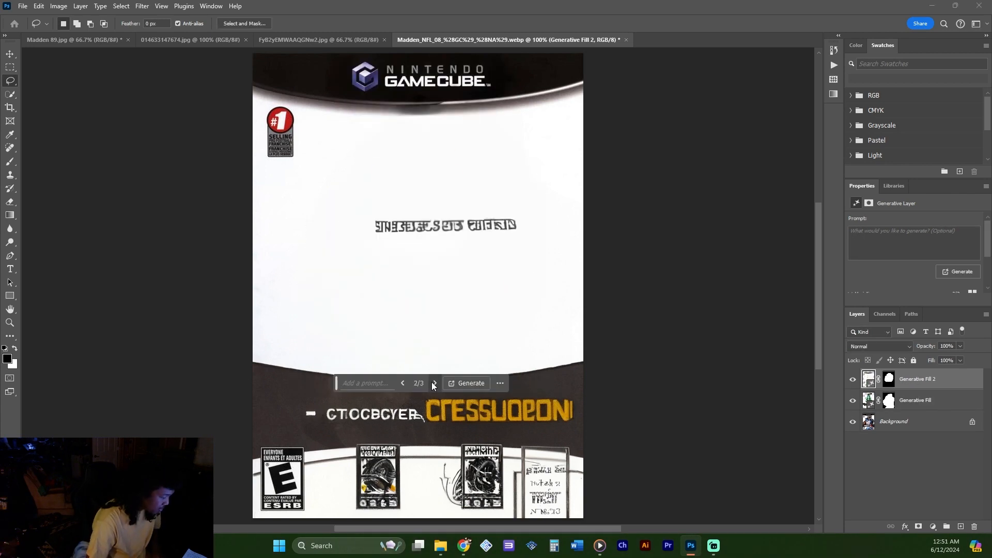
left_click_drag(517, 204, 522, 243)
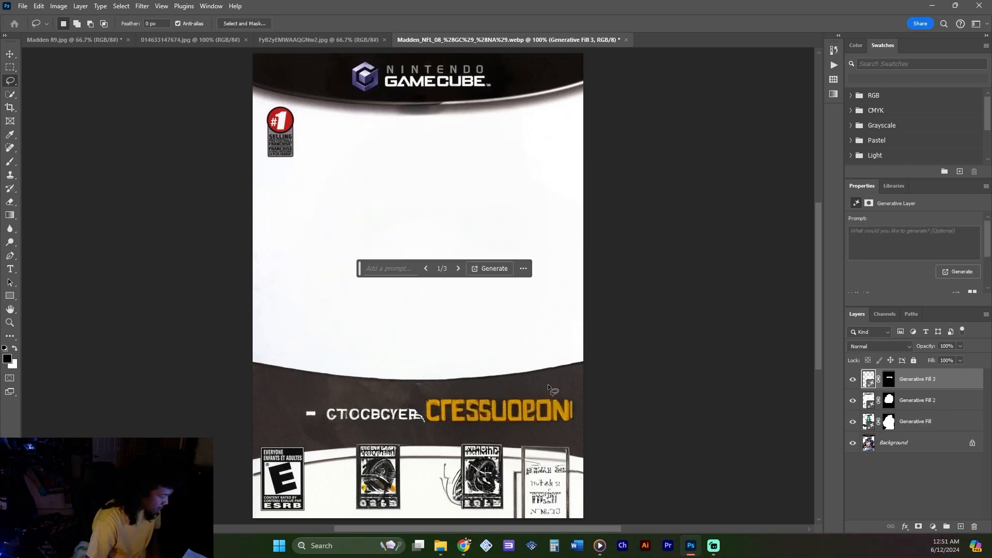
Step: Lasso the garbled title in the dark band and the generated badges below it, removing each using Generative Fill
left_click_drag(547, 383, 551, 387)
left_click(542, 445)
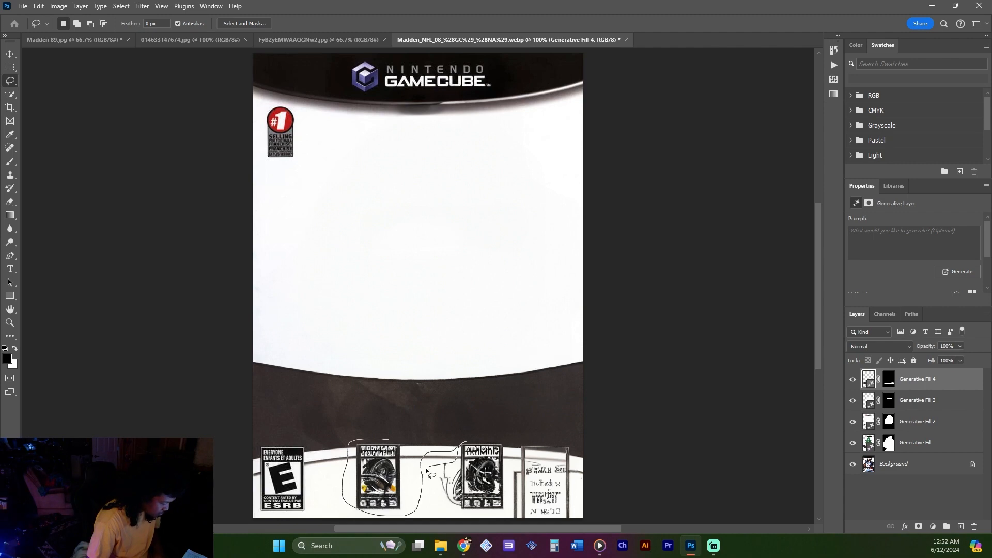
left_click_drag(427, 470, 571, 450)
left_click_drag(350, 442, 342, 444)
left_click(387, 421)
left_click(543, 420)
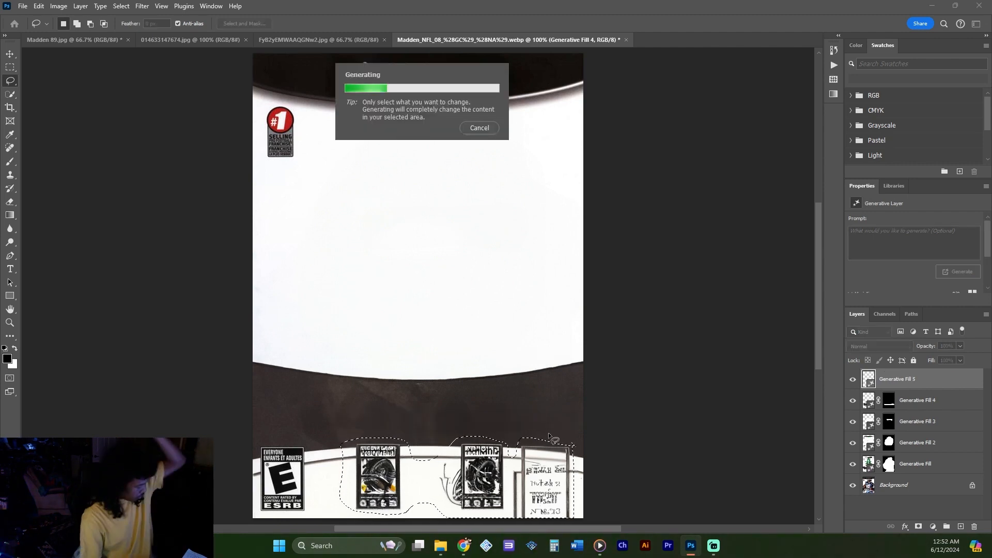
Step: Export the cleaned cover as Madden 08 into the Pieces > Background folder and close its document without saving changes
left_click(23, 6)
left_click(207, 195)
left_click(259, 29)
double_click(176, 93)
double_click(120, 93)
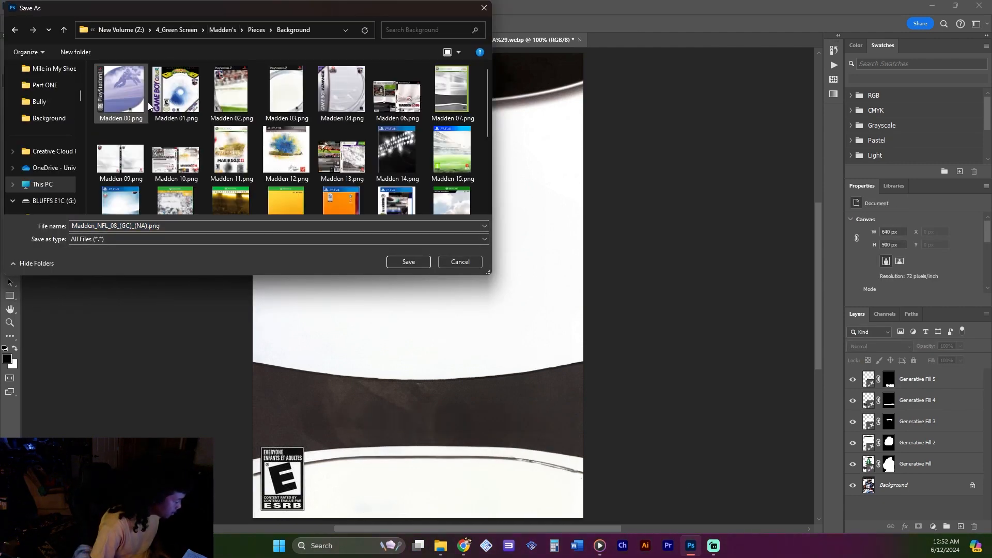
scroll(202, 155, "down", 5)
type("Madden 08")
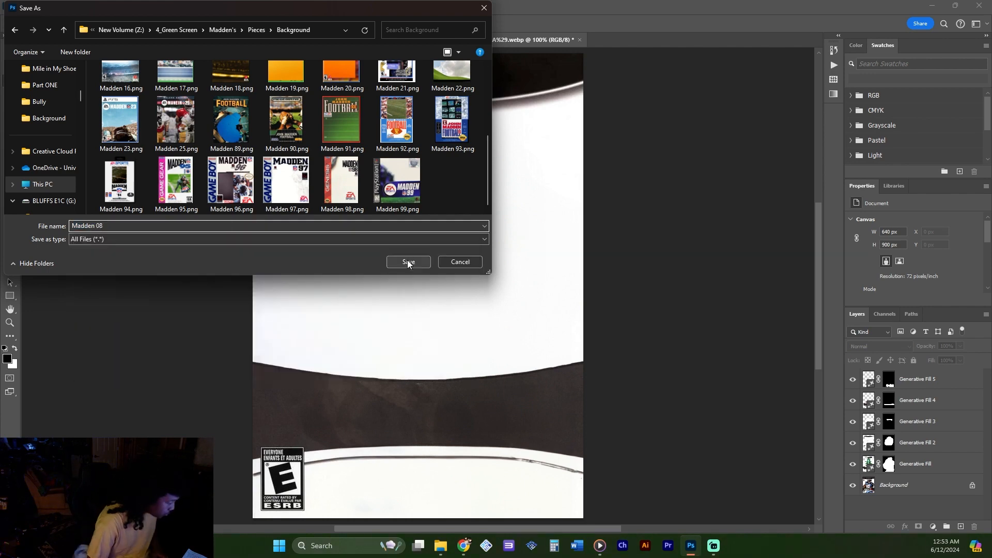
left_click(408, 261)
left_click(580, 39)
left_click(491, 206)
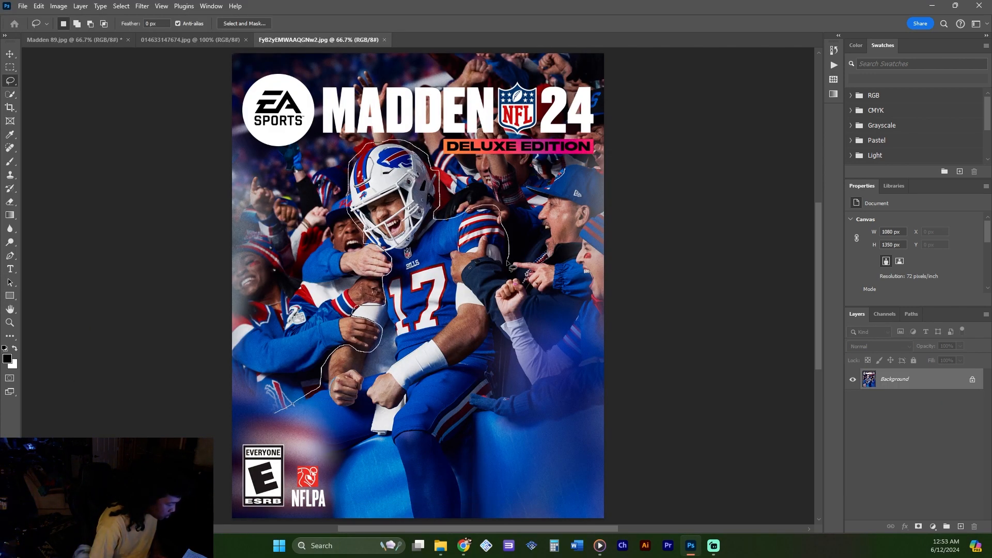
Step: Lasso the number 17 player on the Madden 24 Deluxe Edition cover and replace him using Generative Fill with no prompt
left_click_drag(401, 522, 277, 412)
left_click(315, 126)
left_click(492, 126)
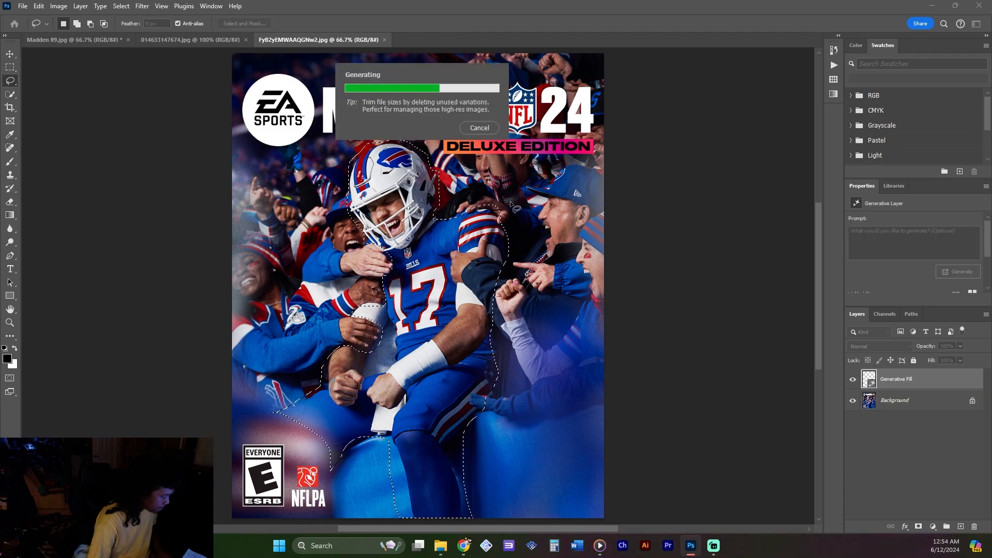
Step: Export the cleaned cover as Madden 24 into the Pieces > Background folder and close its document without saving changes
left_click(22, 6)
left_click(206, 196)
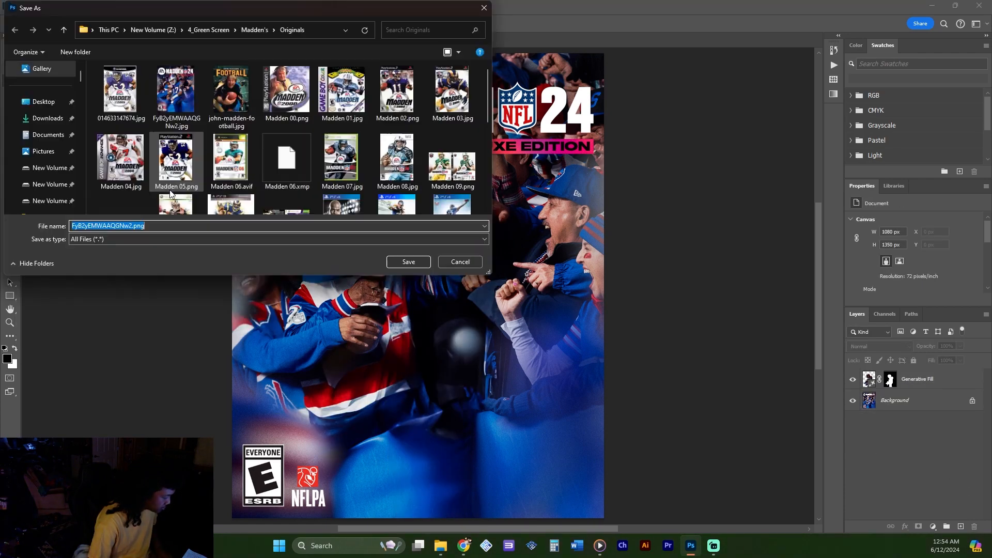
left_click(255, 30)
double_click(176, 88)
double_click(120, 88)
left_click(277, 226)
type("Madden 24")
left_click(411, 262)
left_click(388, 39)
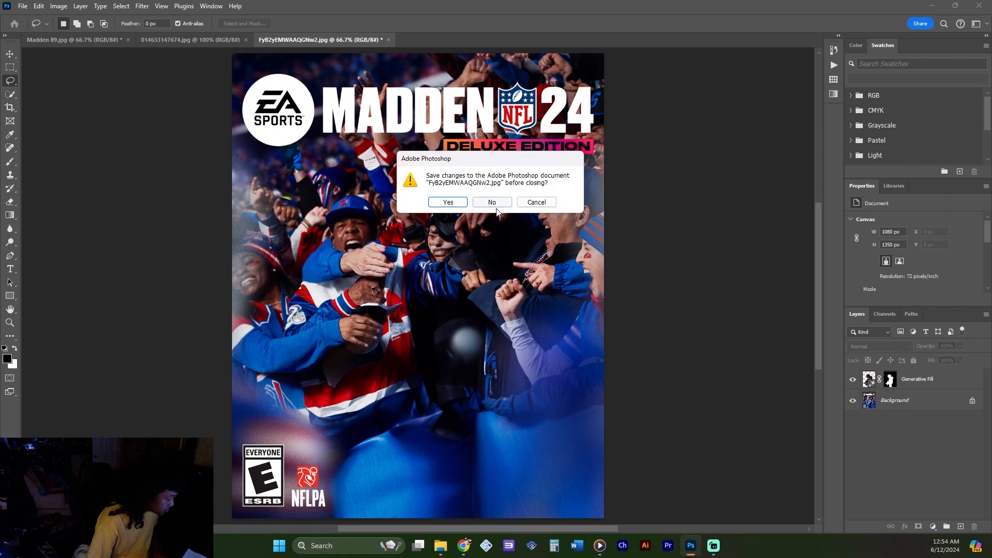
left_click(494, 204)
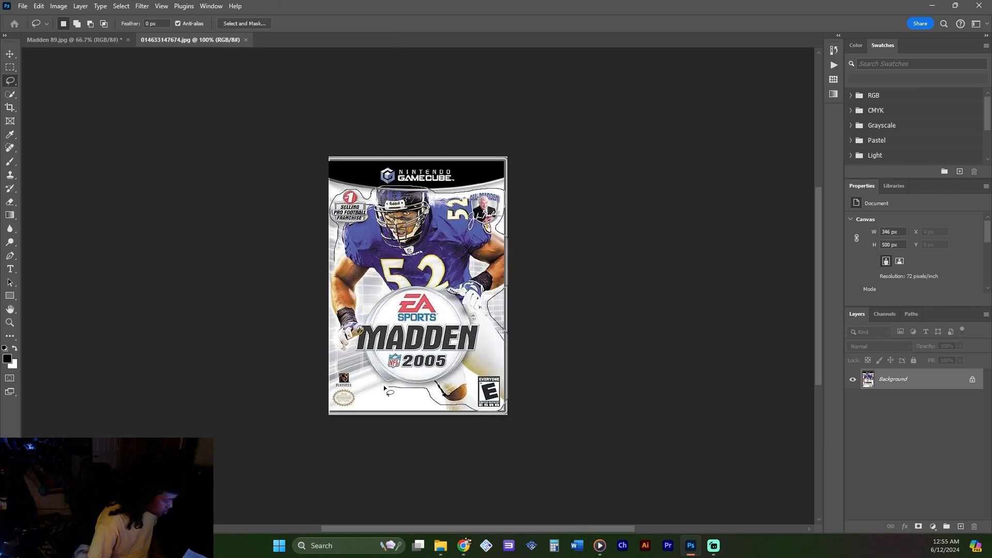
Step: Lasso the player, badges and title on the Madden 2005 cover and replace them using Generative Fill, selecting another variation
left_click_drag(385, 389, 337, 345)
left_click(348, 425)
left_click(522, 425)
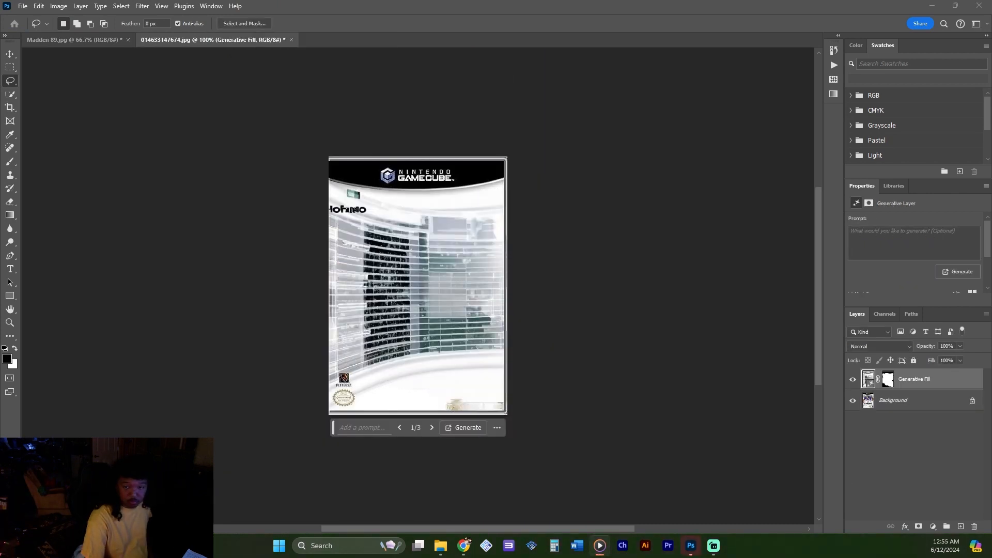
left_click(432, 428)
left_click(432, 428)
left_click(958, 445)
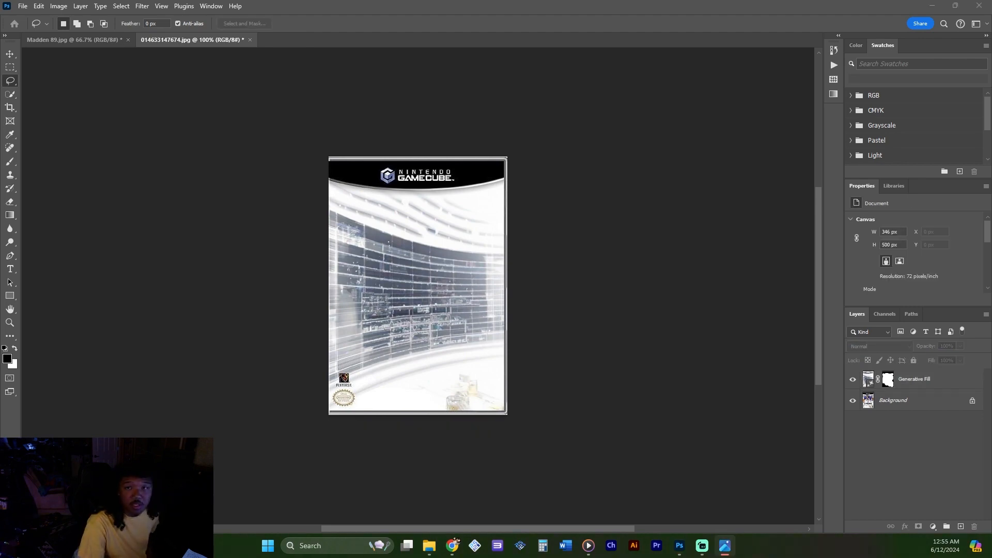
Step: Export the cleaned 2005 cover as Madden 05 into the Background folder and close the Madden 89 document
left_click(22, 5)
mouse_move(103, 187)
left_click(181, 189)
double_click(137, 155)
type("Madden 89")
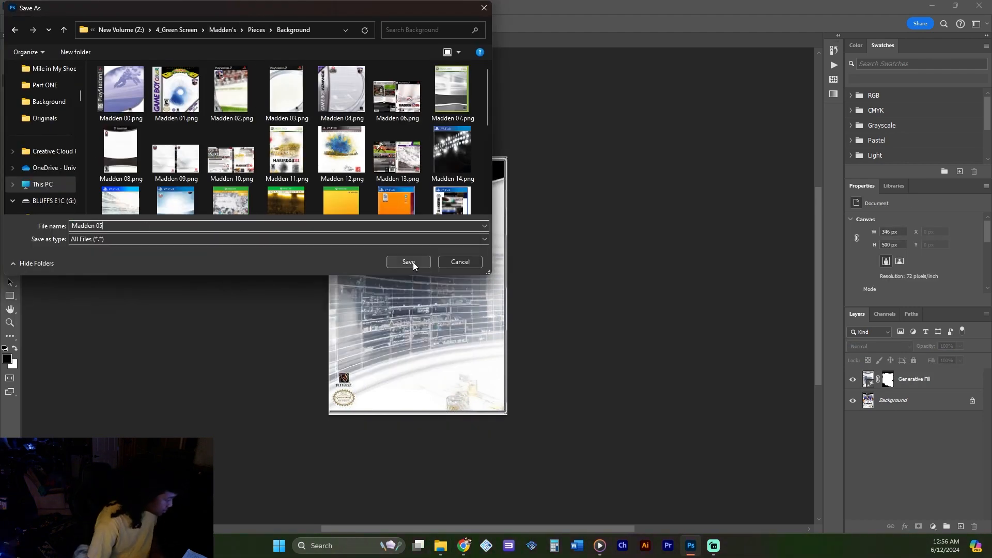
left_click(408, 262)
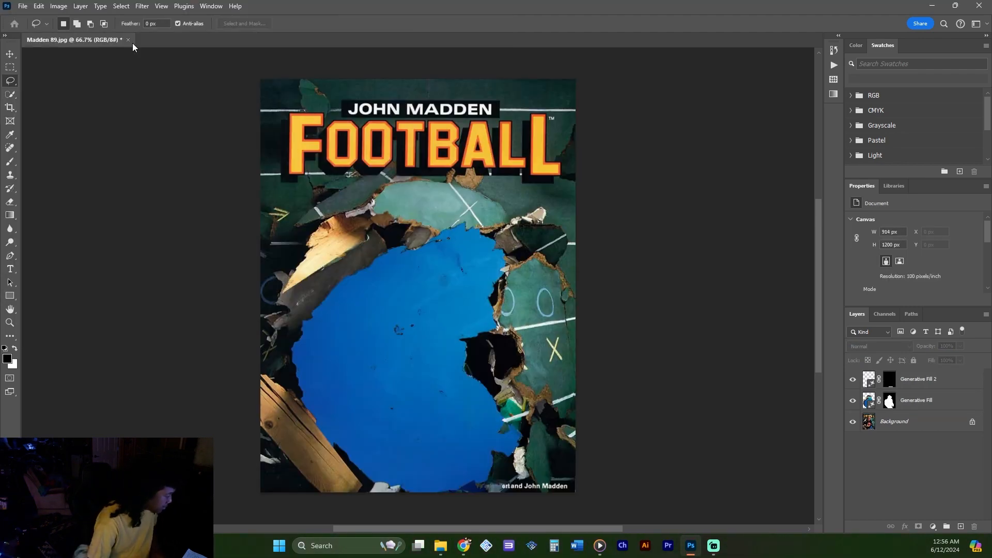
left_click(128, 40)
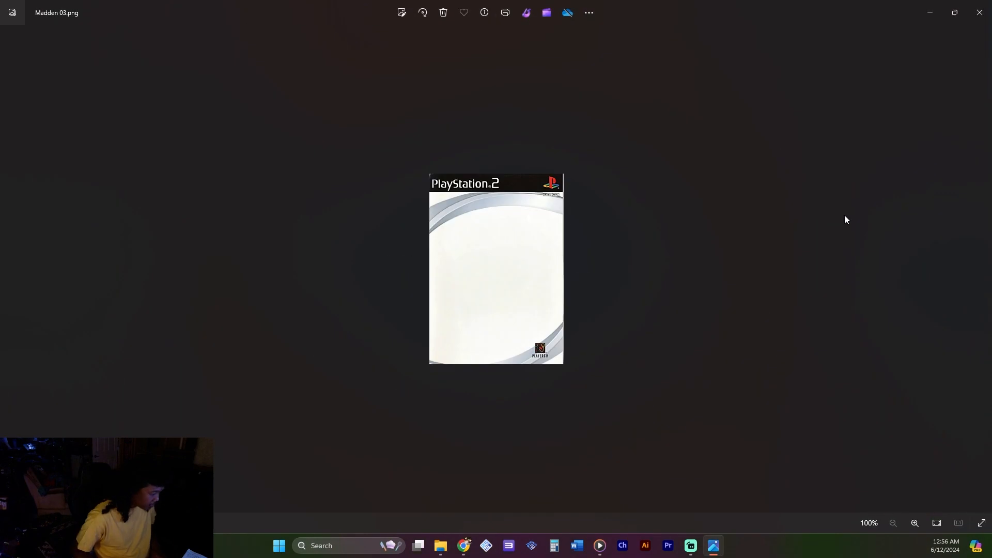
Step: Review the exported background images one after another in the photo viewer
key("Right")
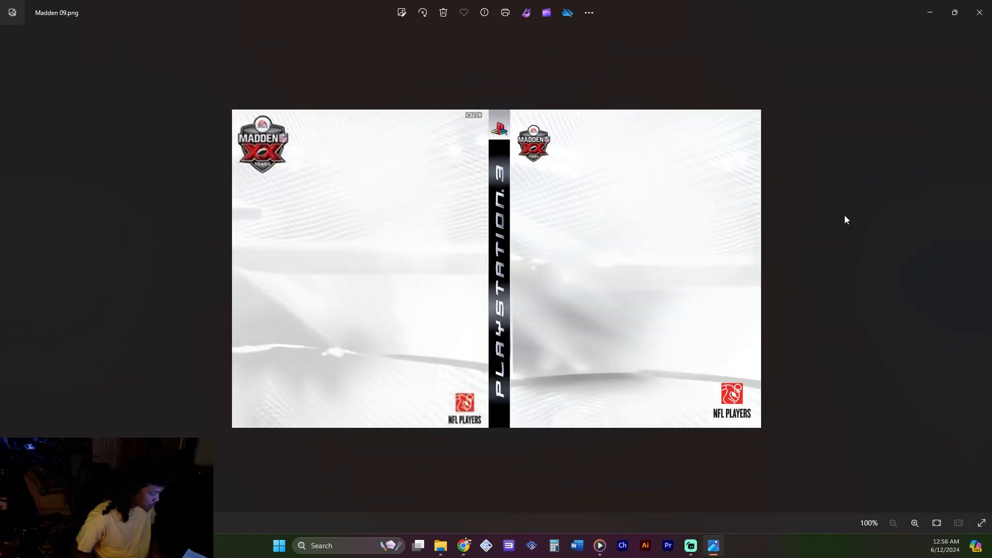
key("Right")
key("Right")
key("Right")
key("Right")
key("Right")
key("Right")
key("Right")
key("Right")
key("Right")
key("Right")
key("Right")
key("Right")
key("Right")
key("Right")
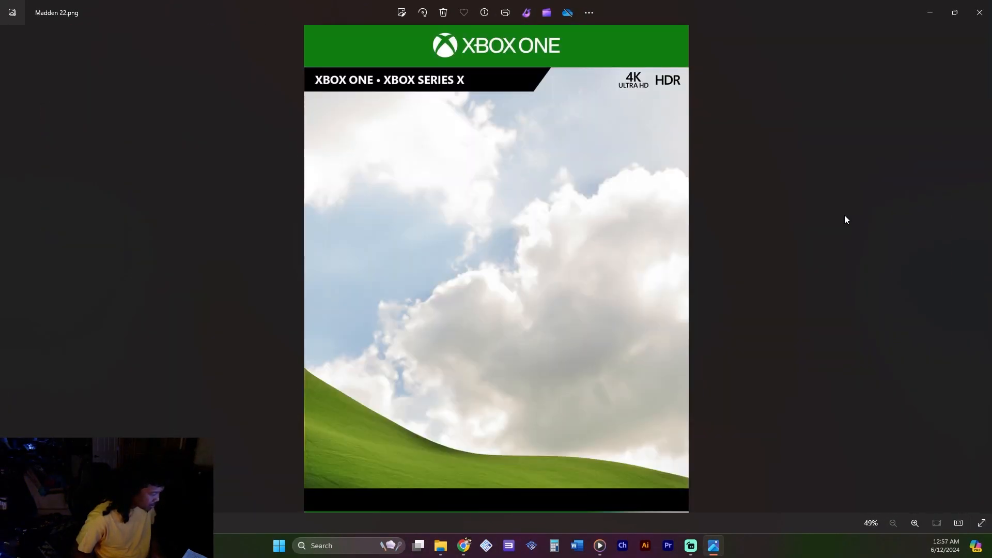
key("Right")
key("Right")
key("Right")
key("Right")
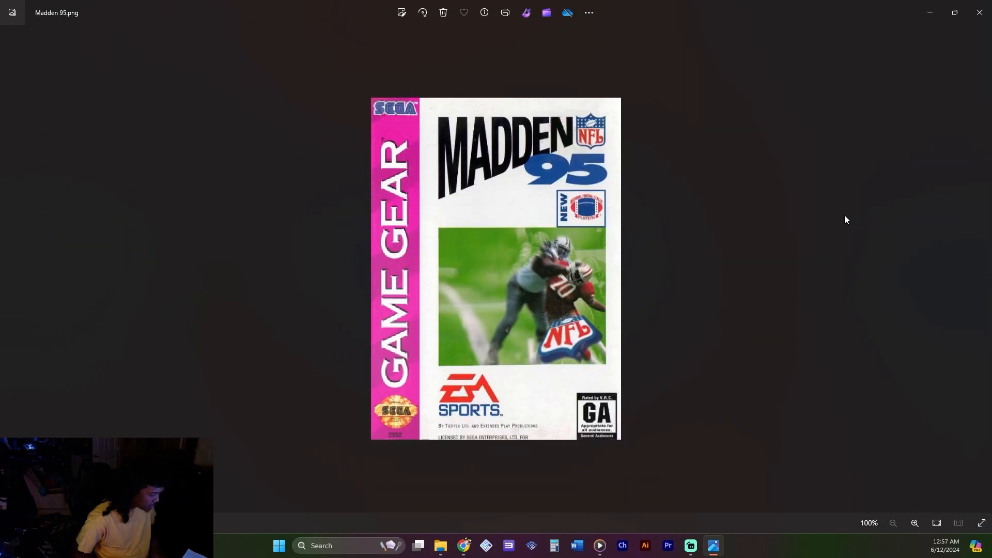
key("Right")
key("Right")
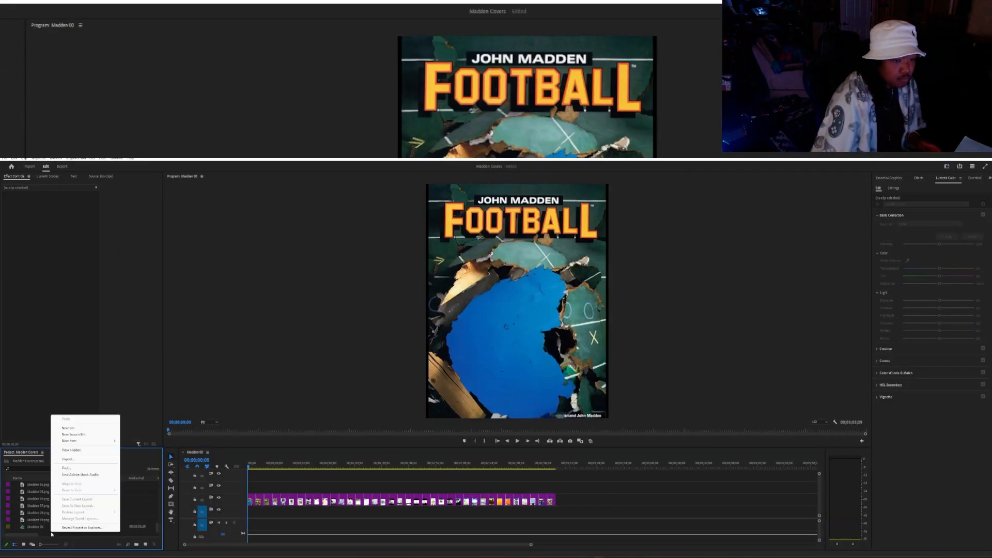
Step: In Premiere Pro, import the images from the Foreground folder and place them on the timeline above the background clips
left_click(19, 487)
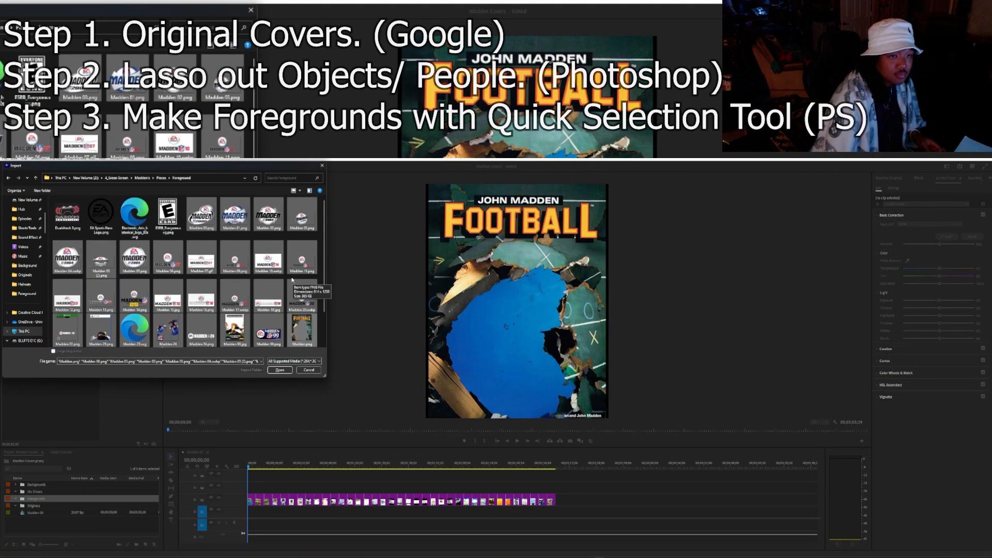
left_click_drag(222, 288, 643, 475)
scroll(337, 494, "up", 2)
left_click(301, 487)
scroll(301, 487, "down", 3)
scroll(642, 475, "down", 3)
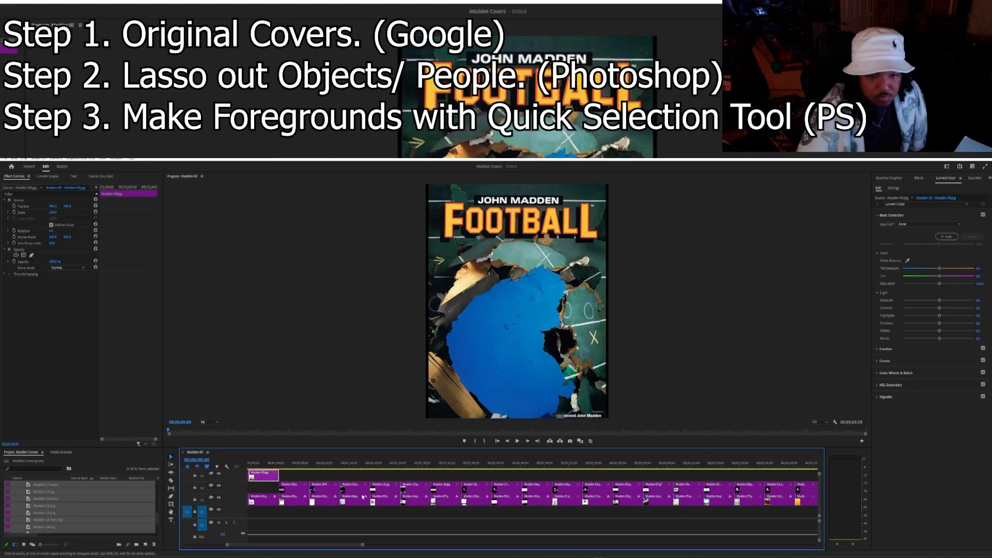
Step: Shift the foreground clips along the upper track so that each sits above its matching cover background
left_click_drag(263, 475, 693, 473)
scroll(663, 489, "up", 2)
scroll(662, 488, "up", 10)
left_click(272, 464)
left_click(270, 475)
left_click(313, 475)
left_click(307, 464)
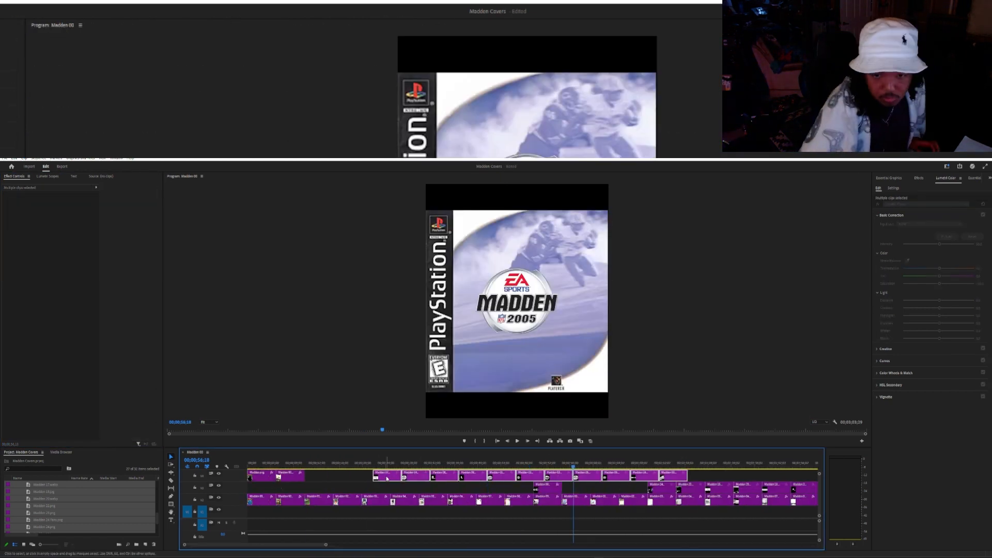
Step: Move the foreground clips directly above the matching backgrounds and adjust the scale of the Madden 06 title piece to fit its cover
mouse_move(53, 212)
left_mouse_down()
mouse_move(78, 213)
mouse_move(58, 213)
left_mouse_up()
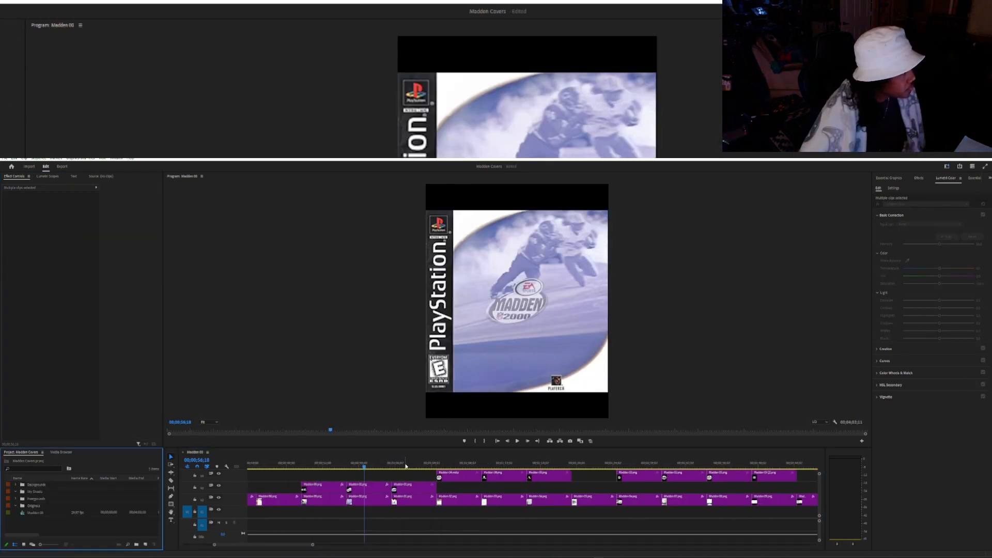
left_click_drag(407, 478, 491, 491)
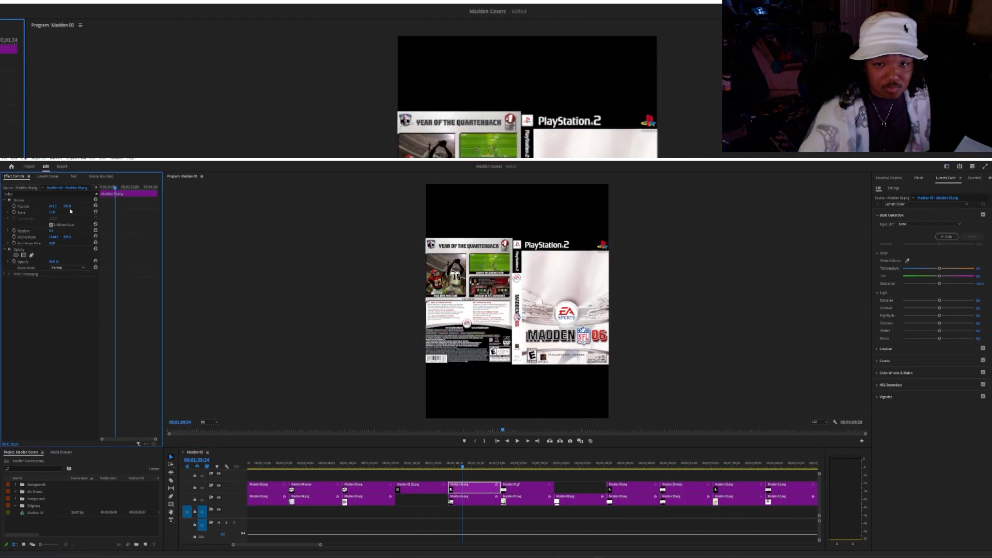
left_click_drag(52, 212, 55, 213)
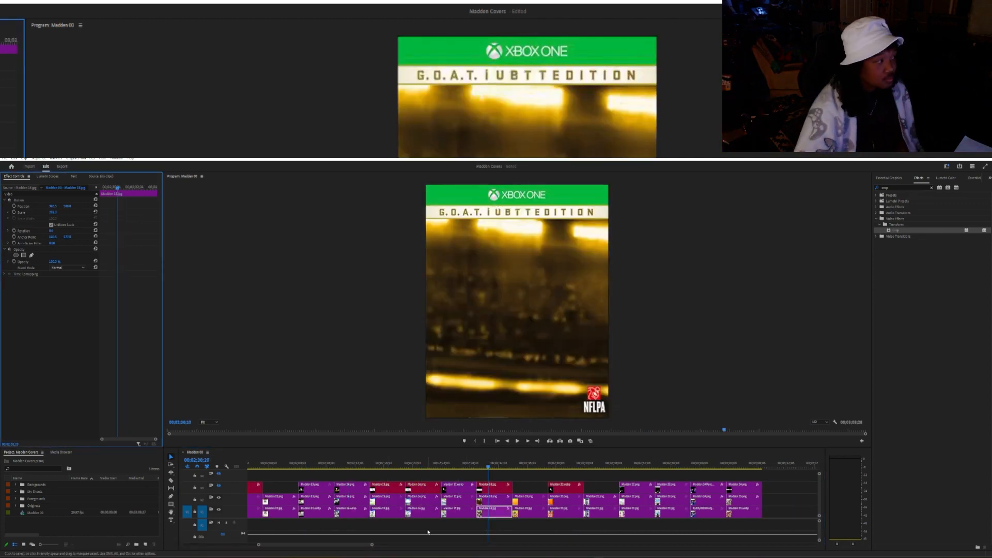
Step: Match the scale of the original cover clips on the lowest track to their backgrounds, ending with the Madden 25 Deluxe Edition cover
left_click(560, 506)
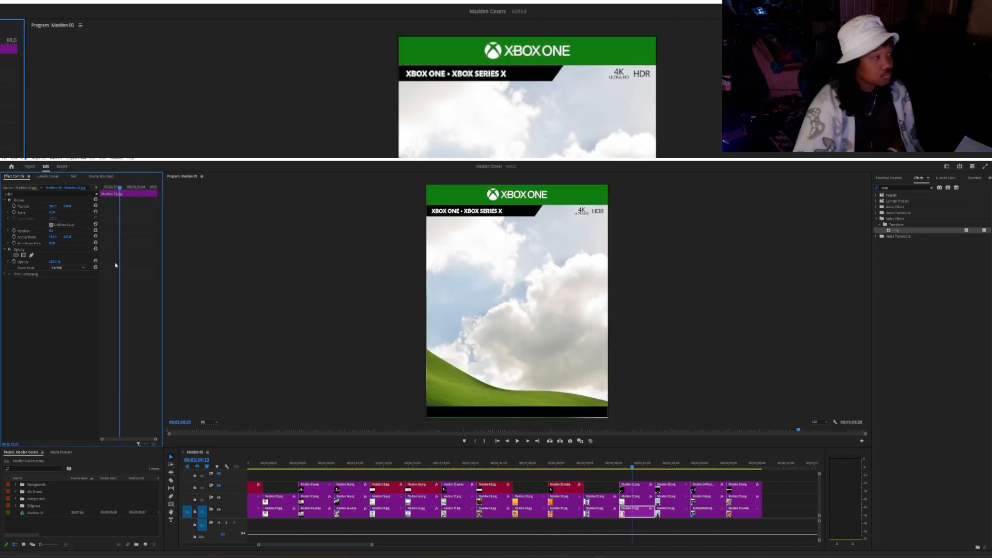
left_click(674, 501)
left_click(737, 464)
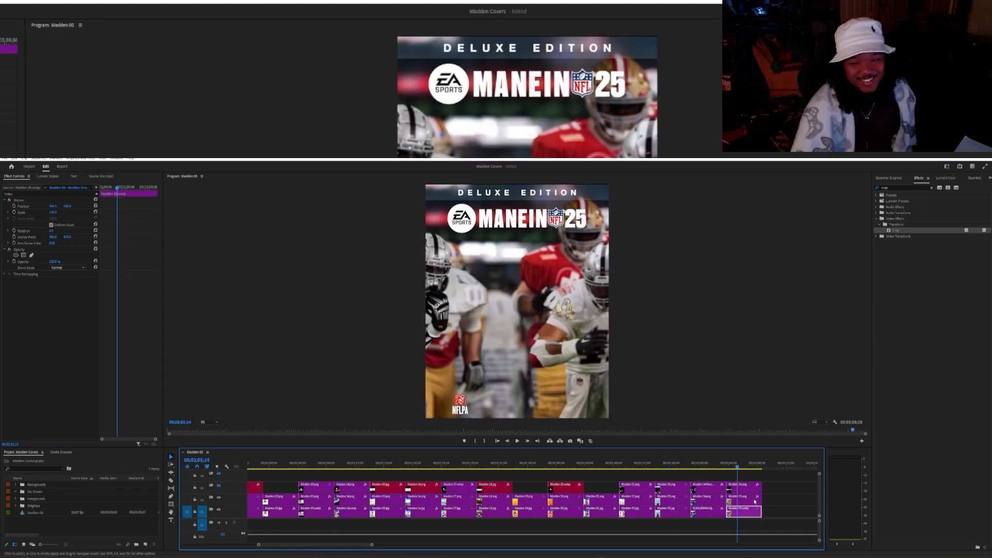
left_click(52, 211)
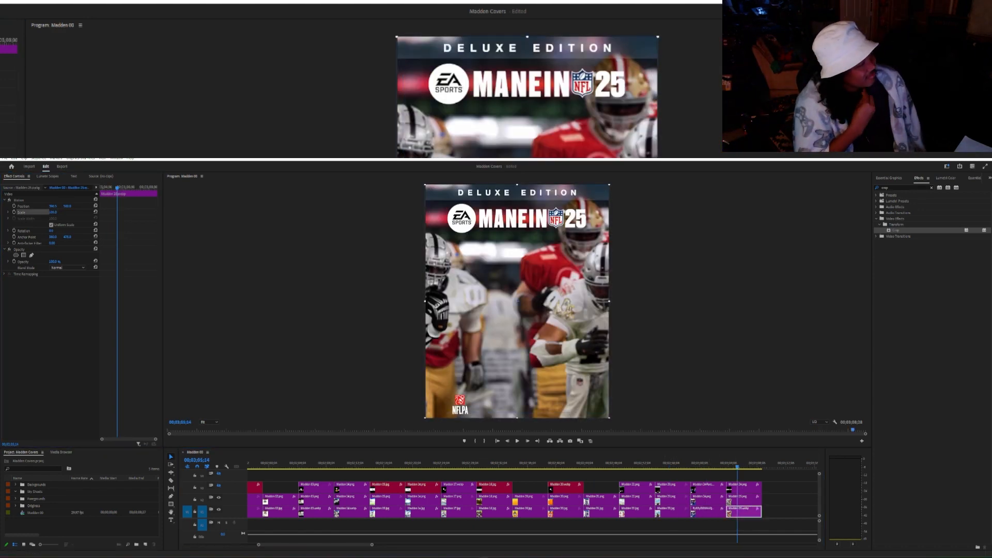
Step: Return to the Madden 2000 cover in the full sequence and fit its title foreground over the original title
key("backslash")
left_click(269, 464)
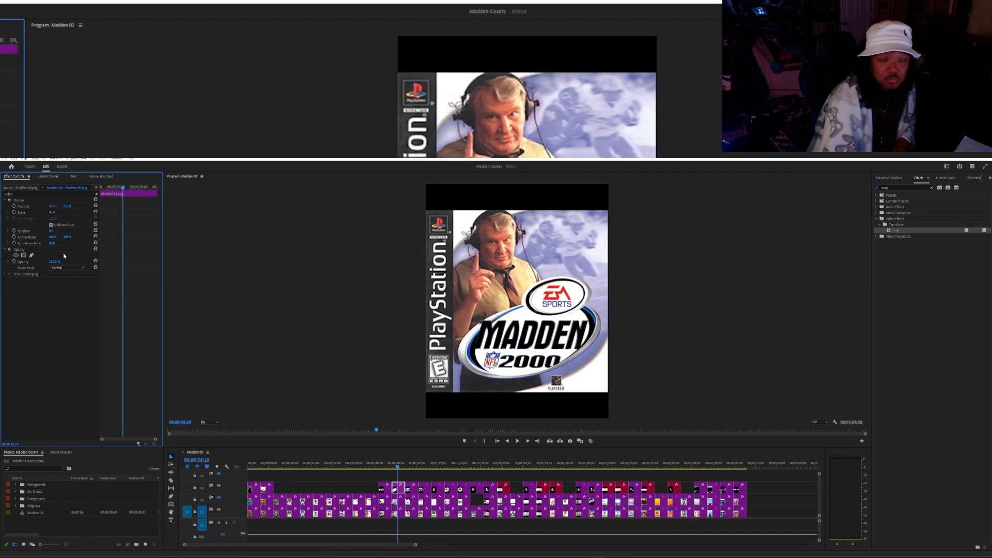
key("Down")
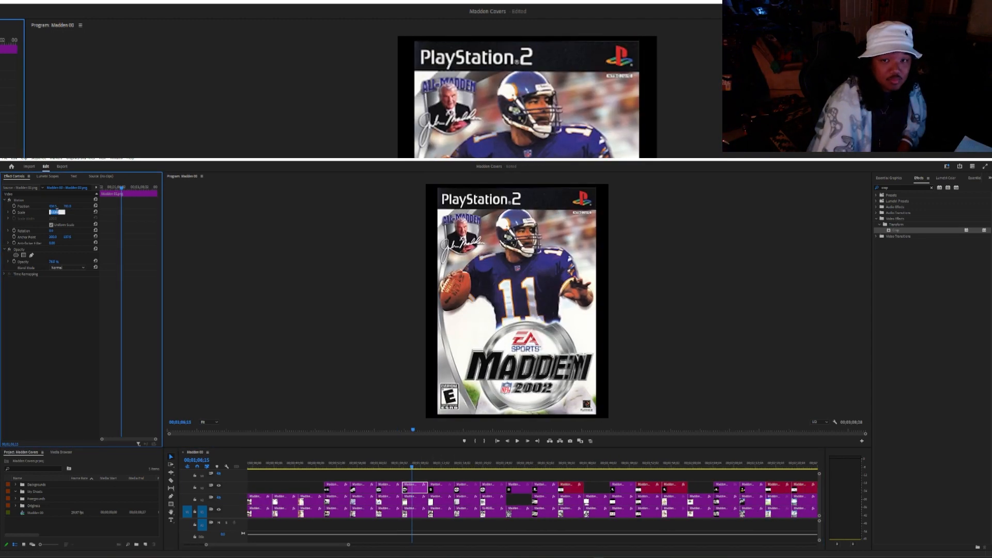
Step: Enlarge the original Madden 2002 cover and align its title foreground using the clip's position and opacity
left_click(218, 497)
left_click(219, 497)
left_click(415, 511)
left_click_drag(53, 212, 59, 206)
left_click(414, 487)
left_click_drag(67, 206, 64, 206)
left_click_drag(53, 262, 59, 262)
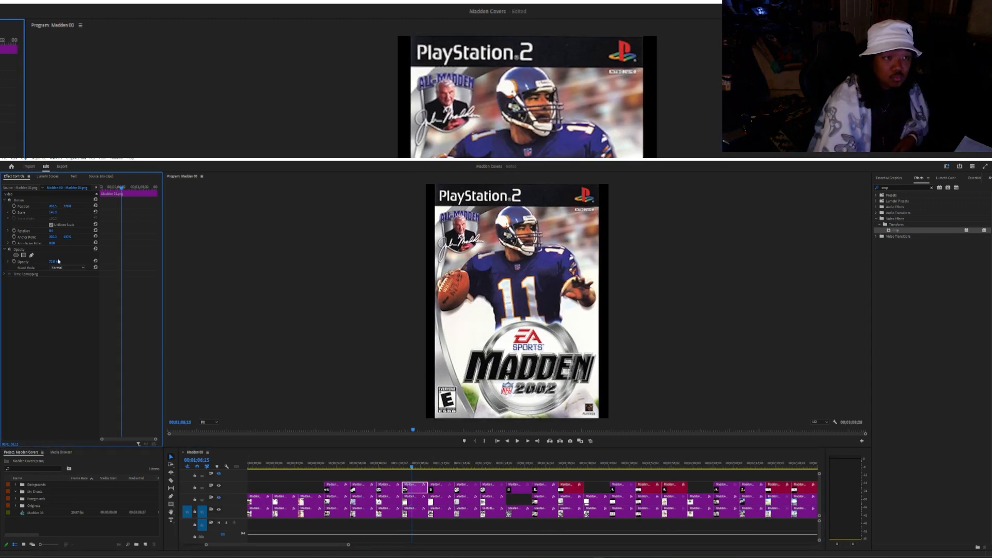
Step: Align the title foregrounds with the original titles on the Madden 2003, 2004 and 2005 covers, adjusting position, scale and opacity
key("Down")
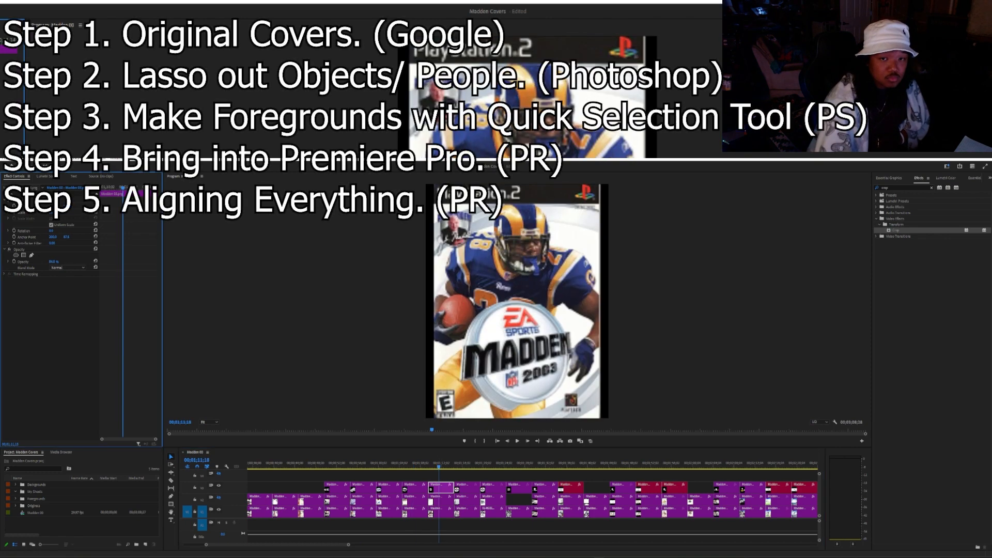
left_click(445, 511)
key("Down")
left_click(55, 260)
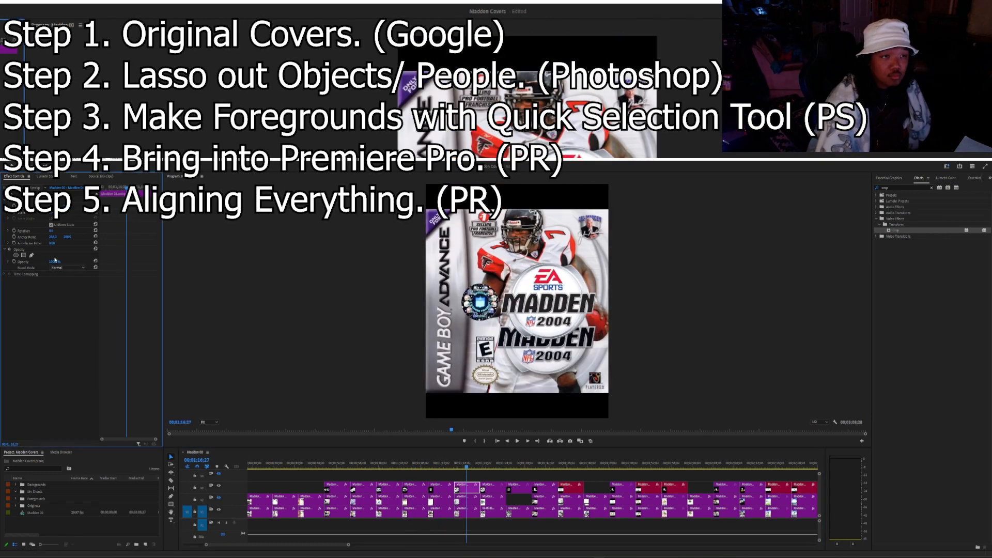
key("Down")
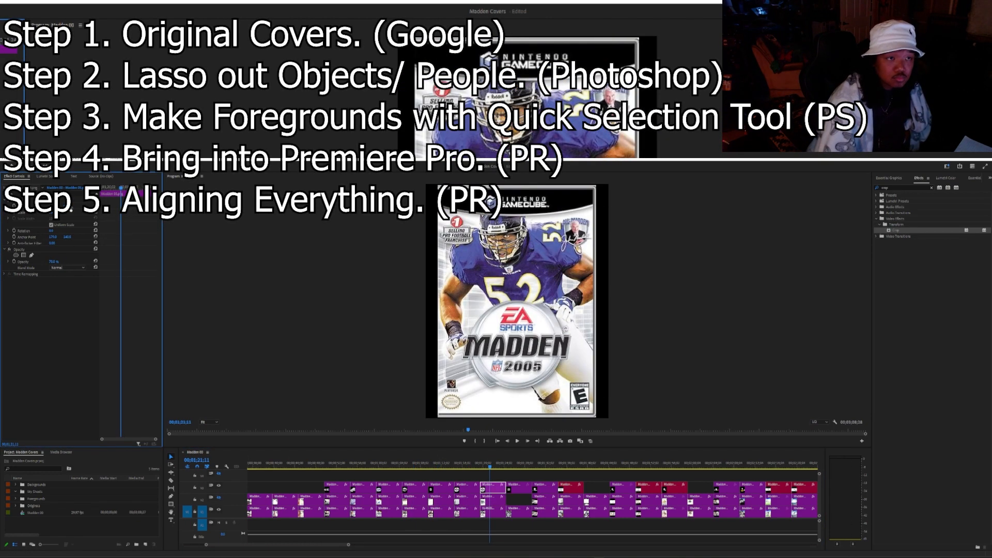
key("Down")
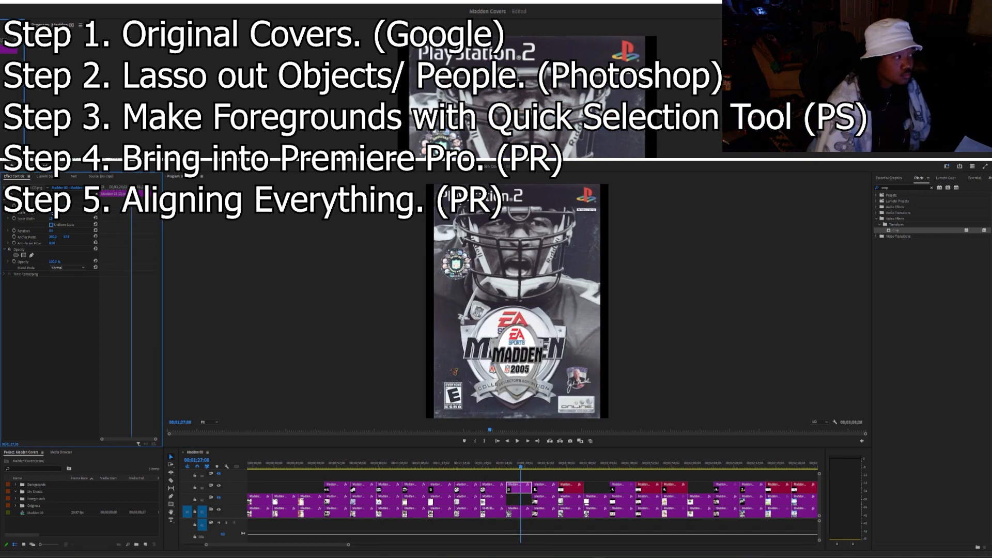
Step: Duplicate the Madden 09 title clip onto the track above and position the two pieces over both Madden 09 titles
key("Down")
key("Down")
key("Down")
key("Down")
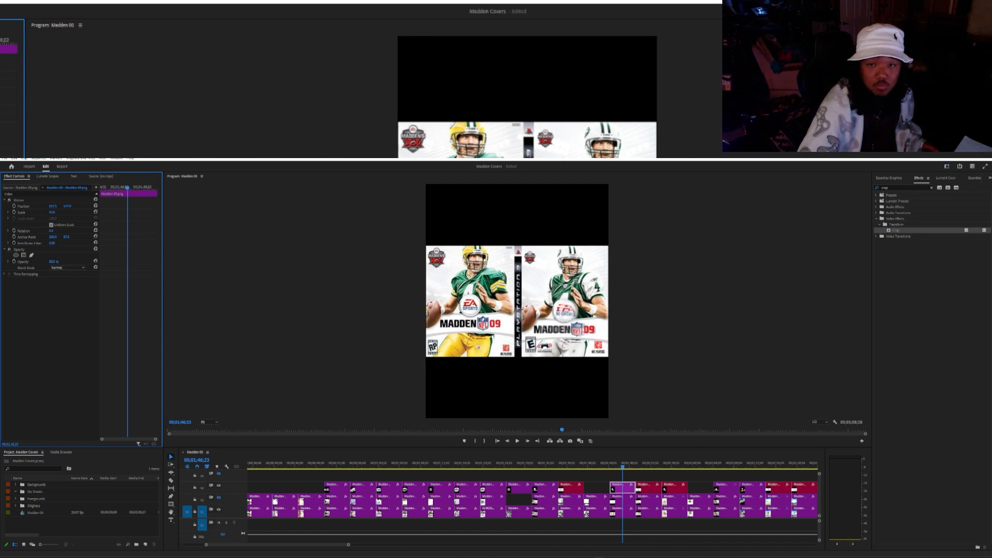
left_click_drag(623, 487, 623, 475)
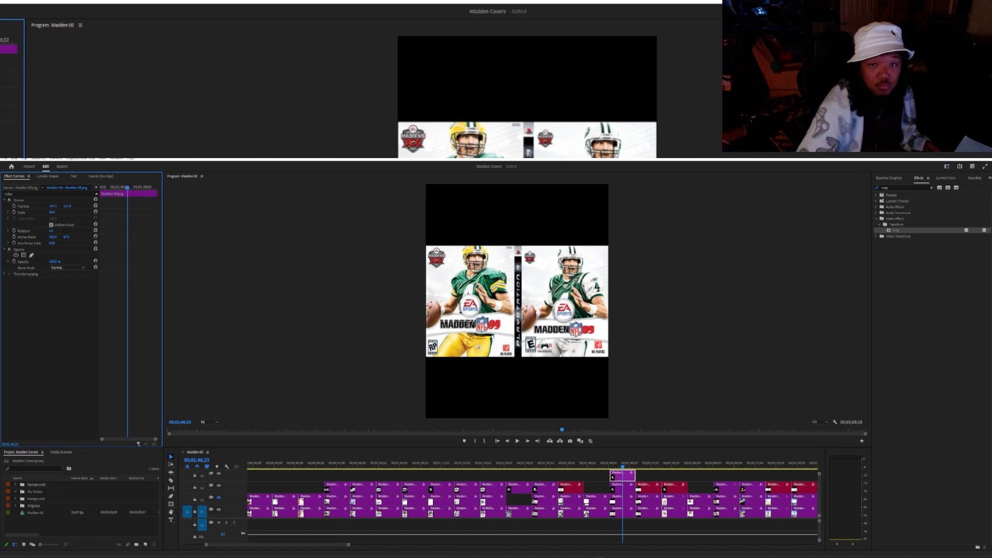
left_click(218, 498)
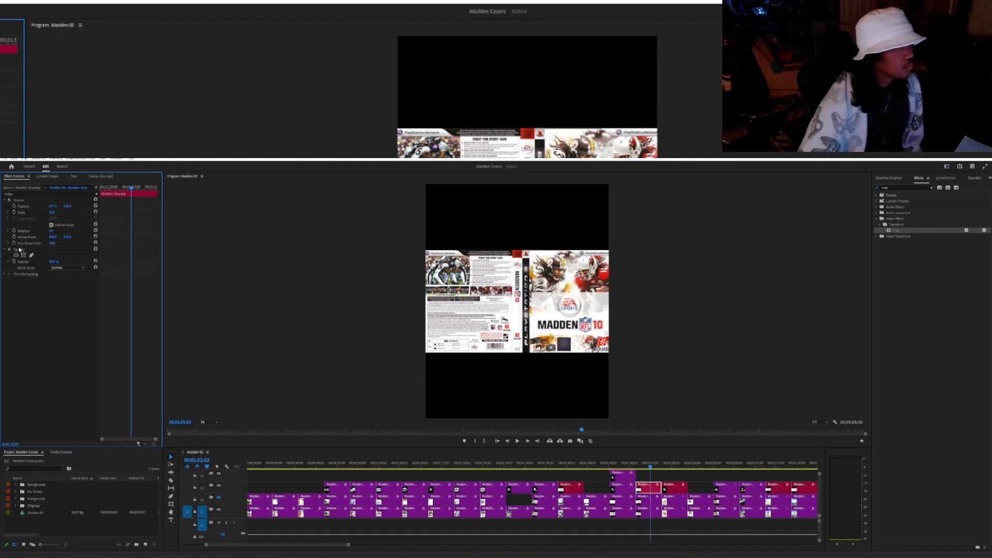
Step: Align the semi-transparent title foregrounds with the original titles on the covers from Madden 10 to Madden 13
key("Down")
key("Down")
key("Down")
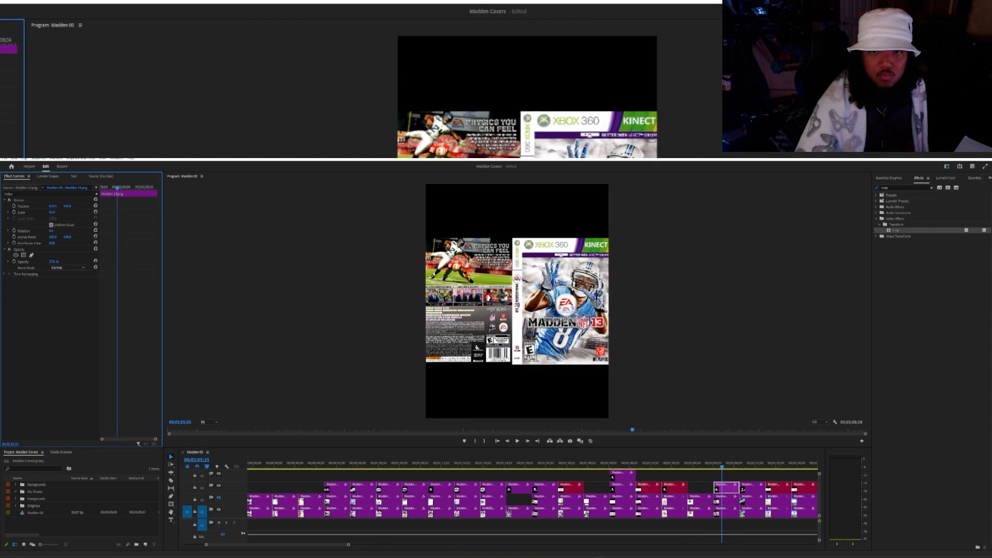
Step: Move the title foreground on the PS4 Madden 25 cover vertically until it matches the original title
left_click(219, 498)
scroll(362, 491, "down", 3)
left_click(424, 465)
left_click(423, 487)
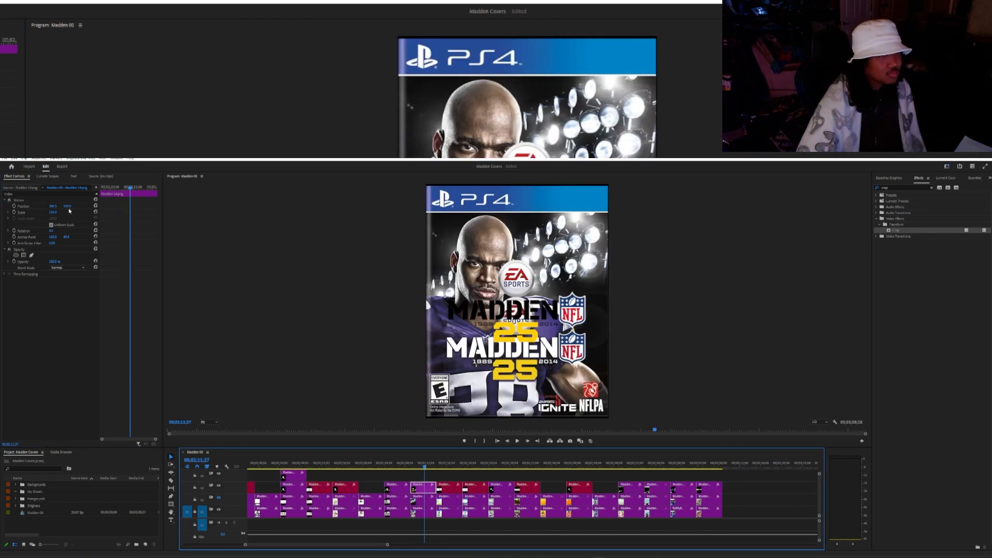
left_click_drag(67, 206, 129, 206)
Step: Scale and position the title foregrounds over the originals on the Madden 15, 16, 17 and 18 covers and continue through the remaining covers
key("Down")
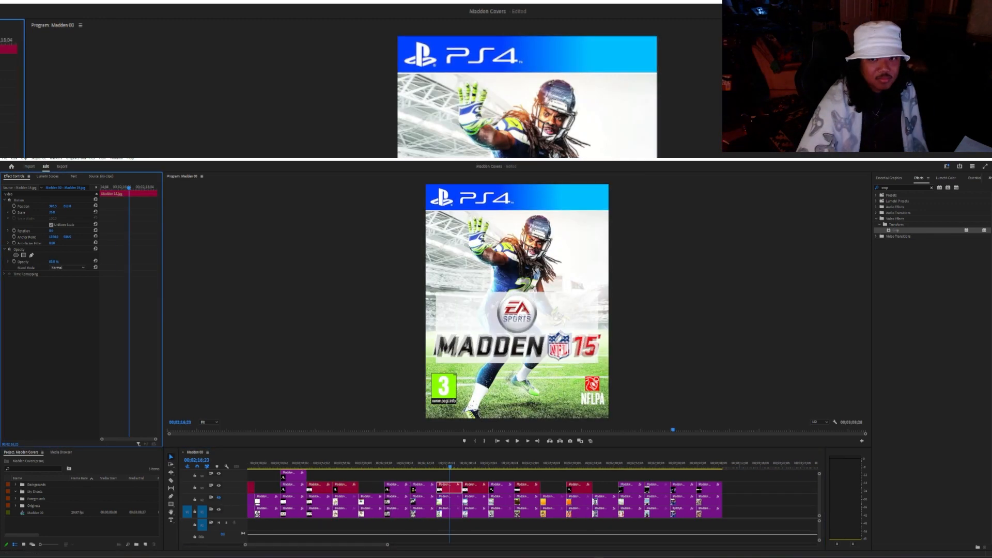
key("Down")
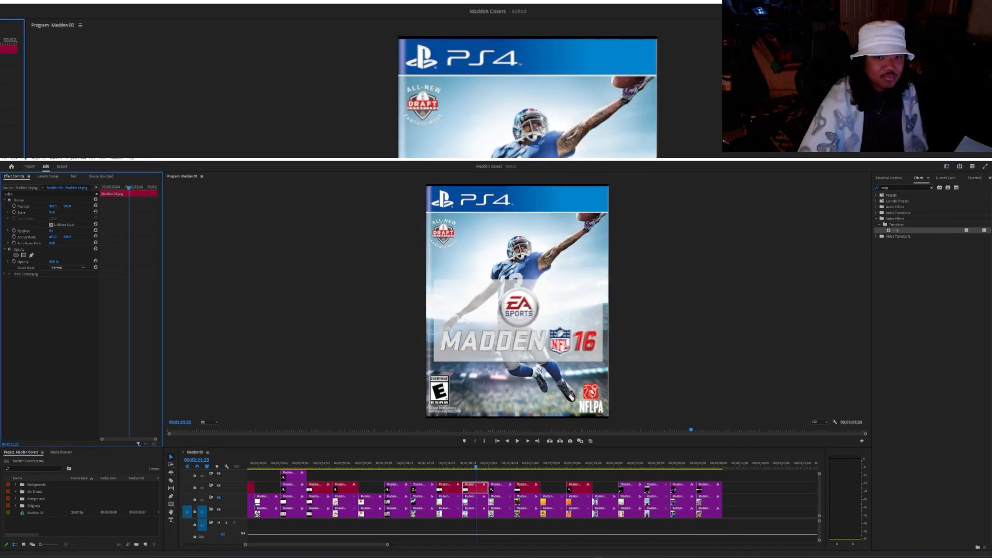
key("Down")
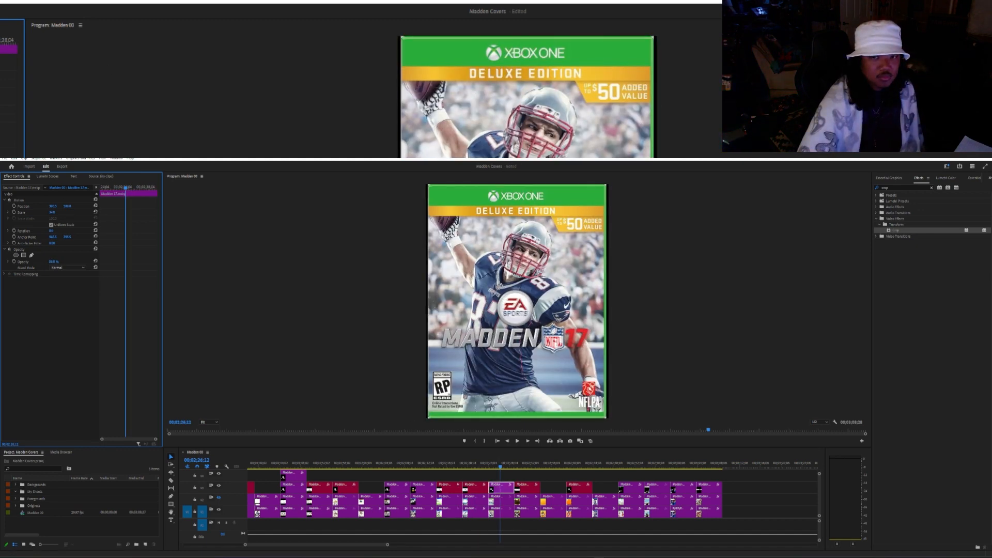
key("Down")
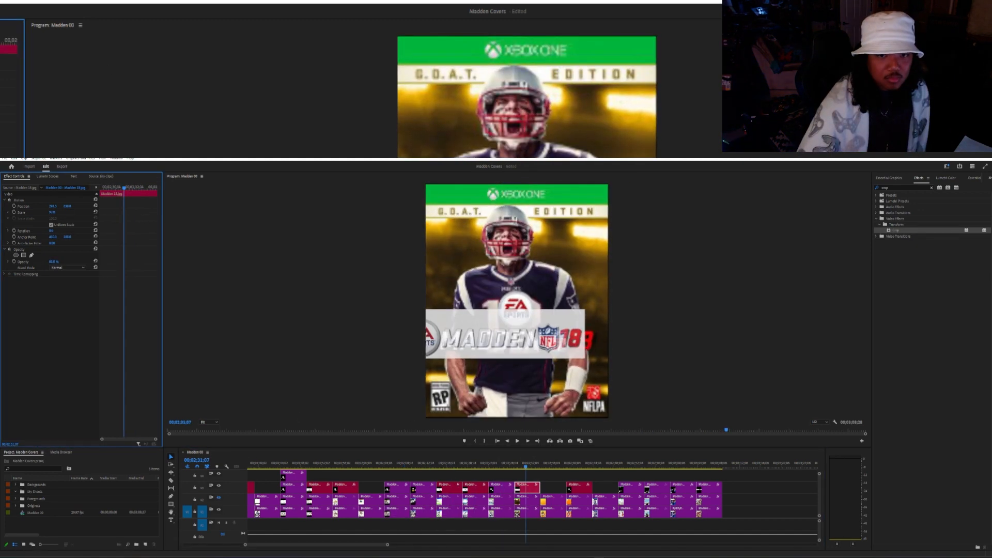
left_click(551, 462)
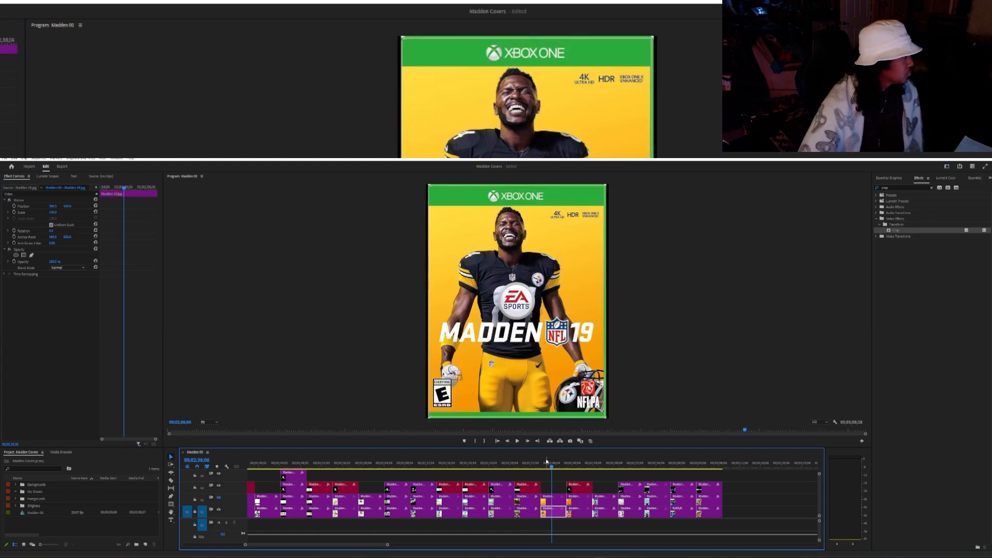
left_click_drag(578, 464, 658, 465)
key("Down")
key("Down")
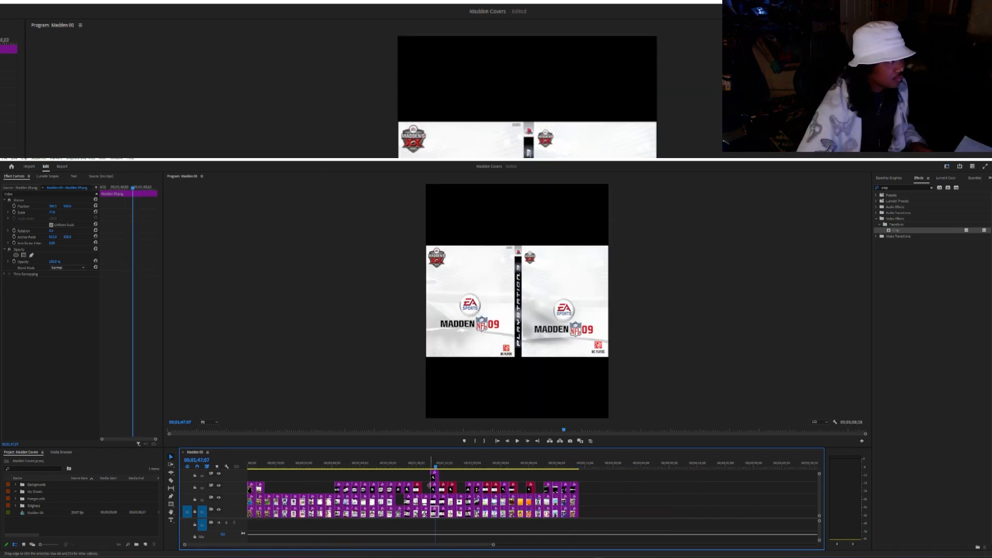
Step: Place the helmet foreground images on the top track and shift them above their matching covers
left_click_drag(78, 512, 591, 484)
scroll(591, 485, "up", 2)
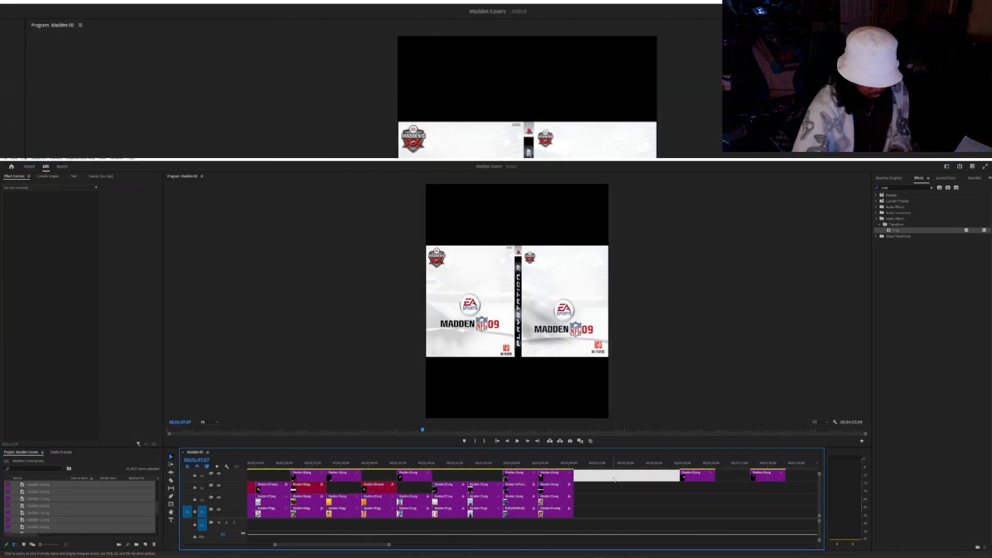
scroll(726, 487, "down", 2)
scroll(727, 488, "up", 2)
scroll(684, 489, "down", 3)
left_click_drag(736, 475, 416, 474)
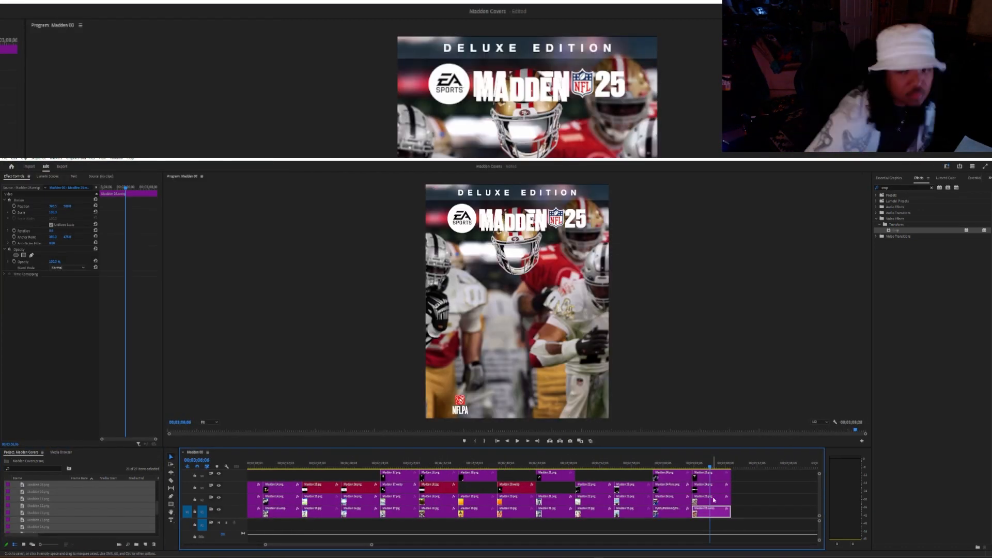
Step: Work backwards from Madden 25 to Madden 18, fitting the helmet foregrounds to their covers
key("Up")
key("Up")
key("Up")
key("Up")
left_click(441, 464)
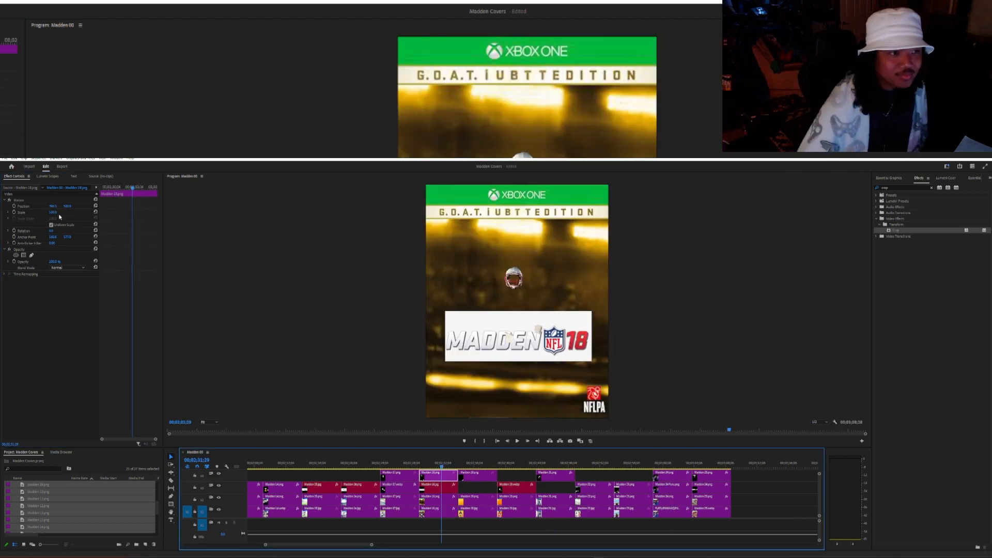
Step: Move the helmet clip to its matching cover and scale the Madden 16 helmet foreground to fit the cover
scroll(465, 476, "up", 5)
left_click_drag(465, 476, 295, 476)
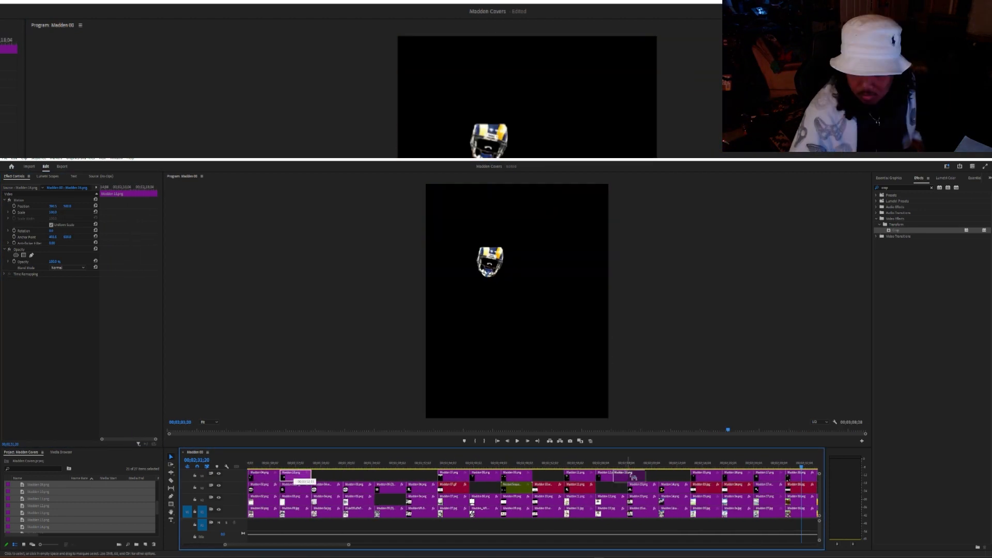
scroll(480, 477, "up", 3)
scroll(480, 476, "down", 4)
left_click(54, 216)
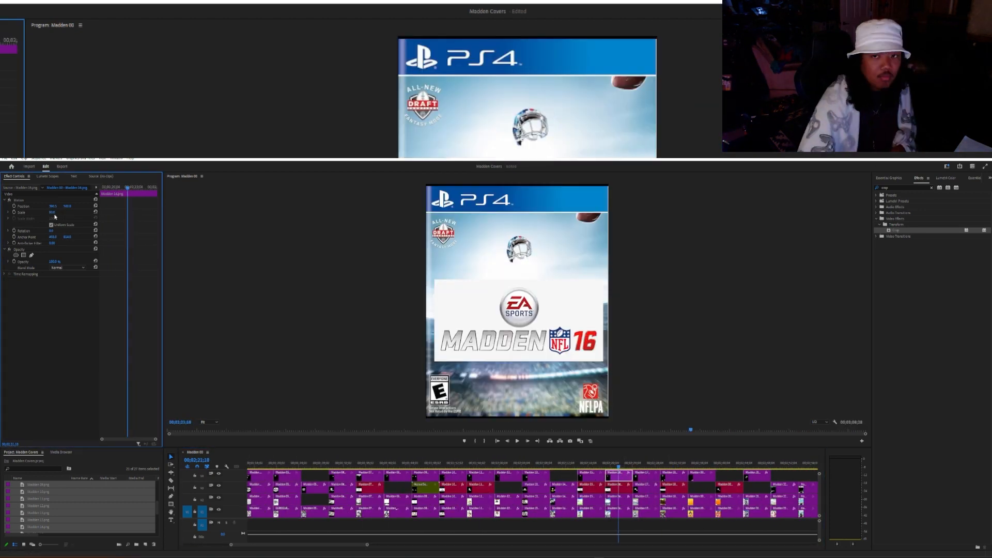
Step: Scale the helmet foregrounds on the Madden 13 and Madden 12 covers to match their backgrounds, and go to Madden 10
left_click(538, 465)
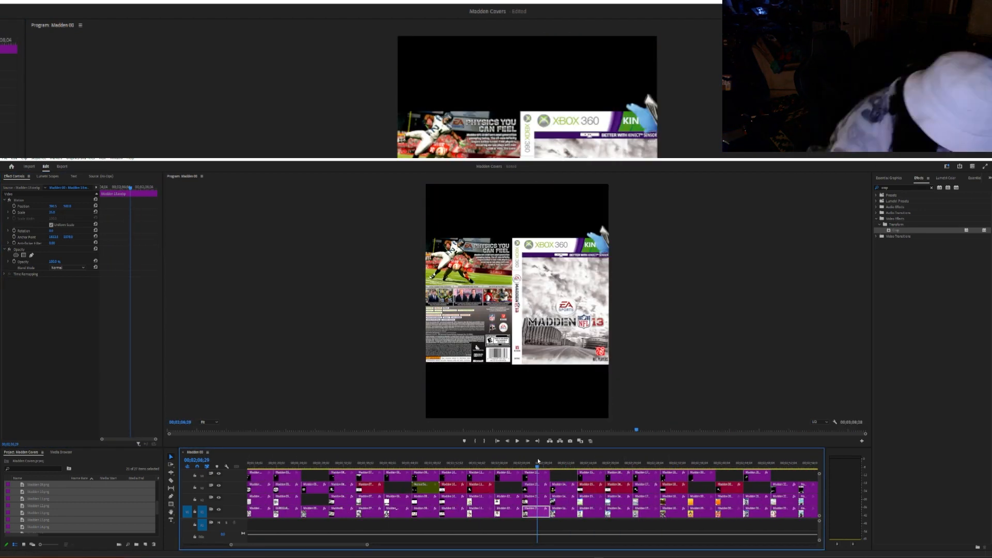
left_click(535, 475)
left_click(57, 212)
left_click(510, 466)
left_click(509, 475)
left_click(56, 213)
left_click(460, 465)
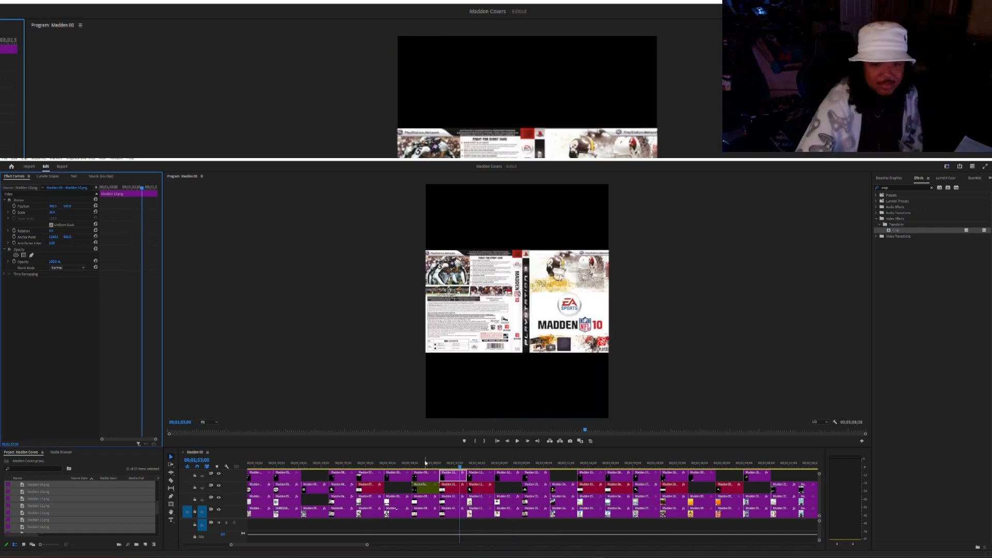
Step: Scale the helmet foregrounds on the Madden 06 and Madden 2005 covers to match their backgrounds
left_click_drag(425, 463, 339, 465)
left_click(57, 213)
left_click(321, 464)
scroll(321, 480, "up", 4)
left_click(412, 464)
left_click(408, 475)
left_click(57, 213)
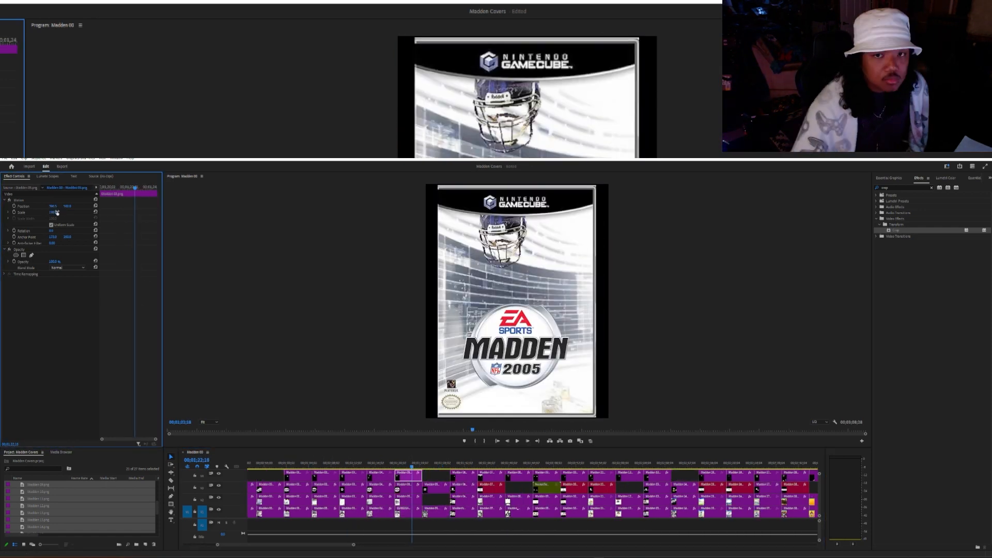
Step: Scale the helmet foreground on the Madden 2003 cover and check the covers before it
left_click(355, 464)
left_click(354, 475)
left_click(55, 212)
left_click(321, 464)
left_click(268, 464)
Step: Play the full sequence from the start and check the foreground alignment up to the Madden 13 cover
key("backslash")
left_click(253, 464)
key("space")
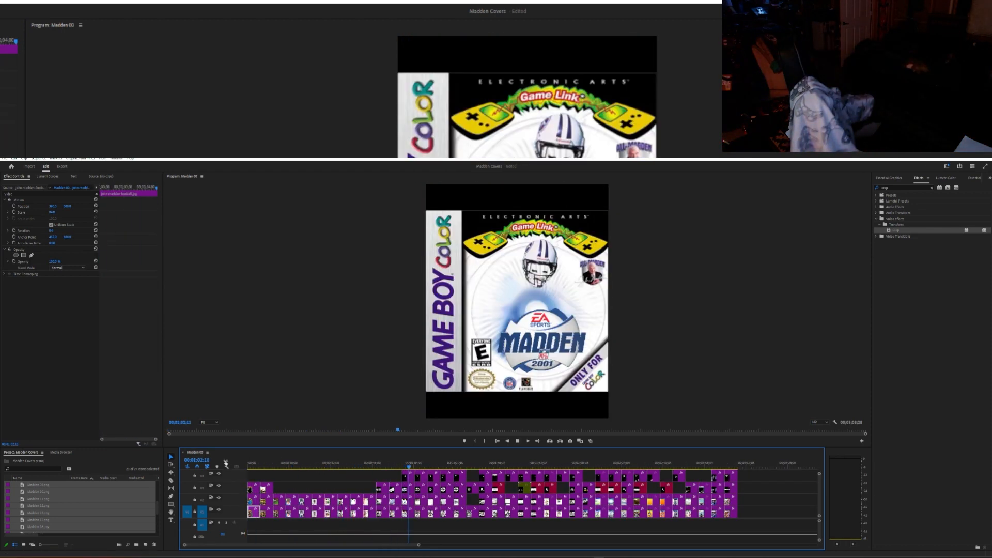
left_click(579, 466)
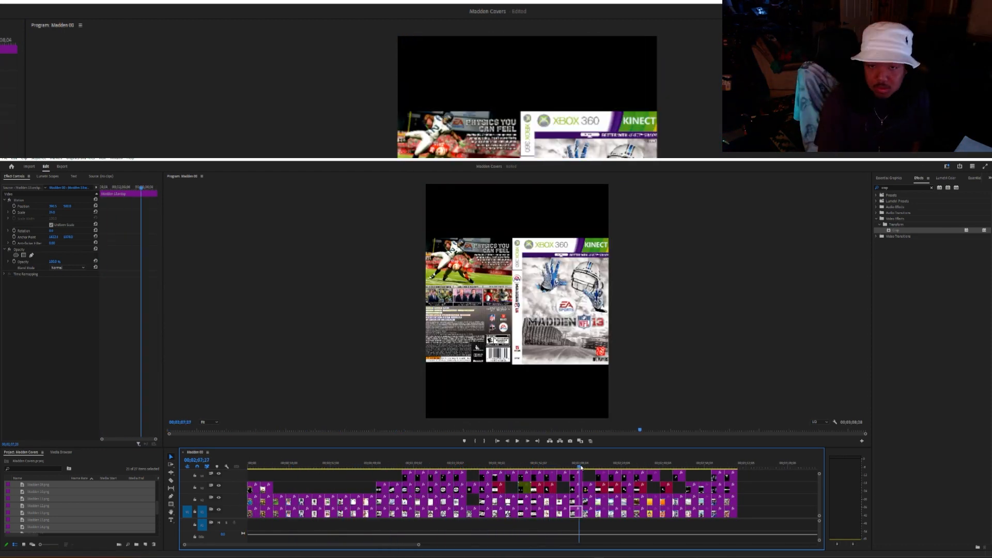
Step: Colour-code the cover layers on the timeline by assigning a different label colour to each group of clips
left_click_drag(581, 468, 727, 467)
left_click_drag(744, 497, 253, 501)
right_click(257, 501)
left_click(362, 483)
right_click(255, 514)
left_click(361, 465)
left_click_drag(744, 473, 408, 476)
right_click(411, 475)
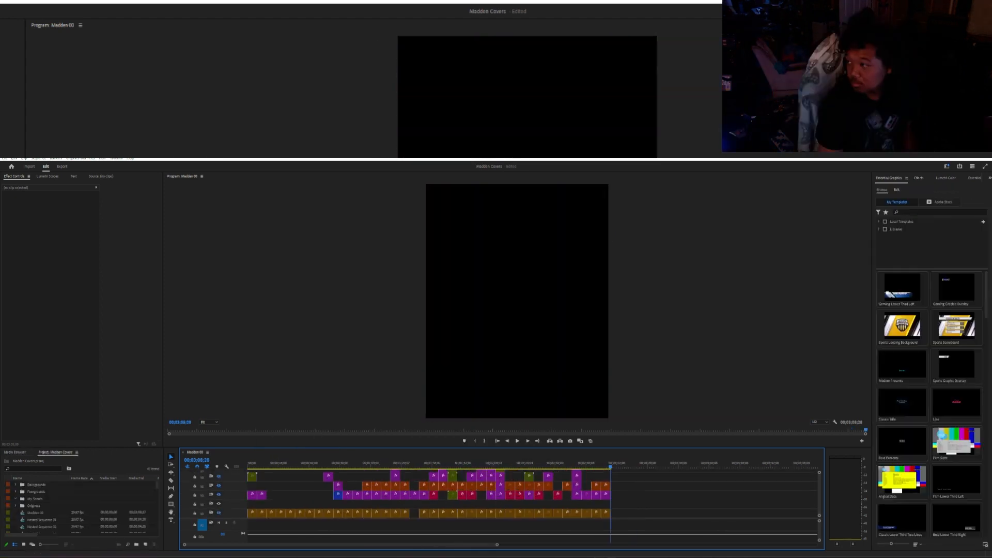
Step: Import the recorded green-screen Madden videos and add them to the sequence after the cover stills
left_click(314, 466)
key("minus")
key("ctrl+i")
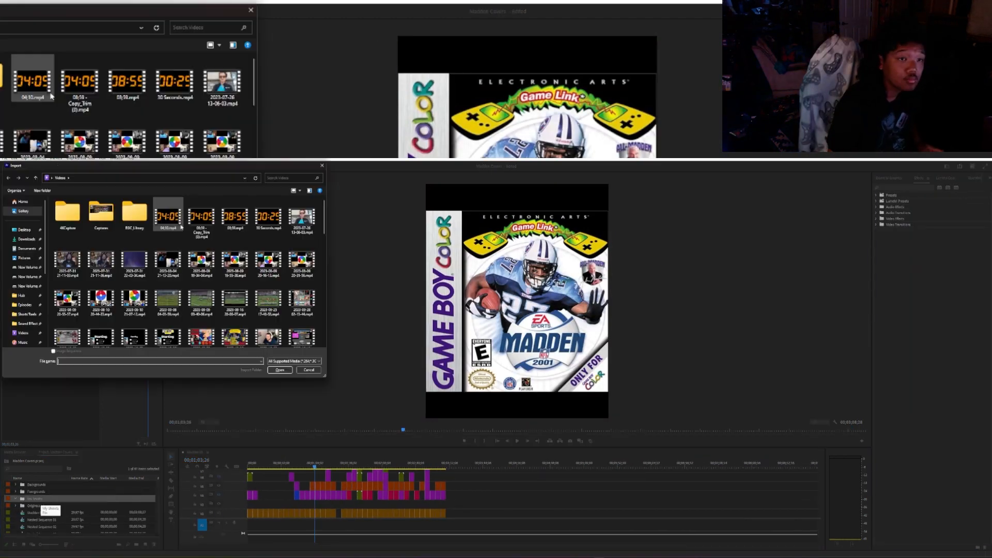
left_click(279, 370)
left_click_drag(44, 505, 471, 517)
key("minus")
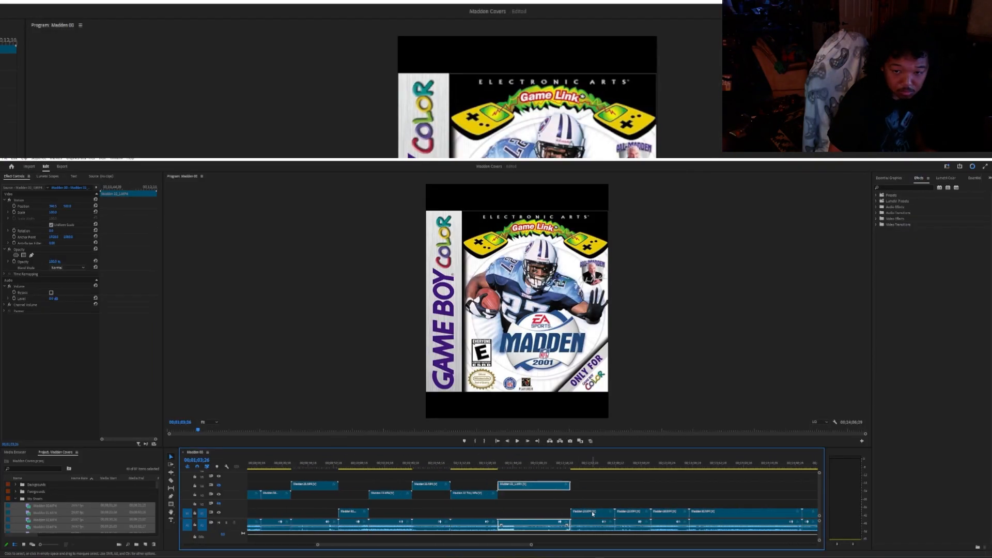
Step: Delete an unwanted piece of the imported footage and gather the remaining video clips onto one track
scroll(675, 521, "down", 5)
left_click(640, 505)
key("Delete")
scroll(520, 504, "up", 5)
left_click_drag(522, 488, 372, 524)
left_click_drag(402, 504, 474, 501)
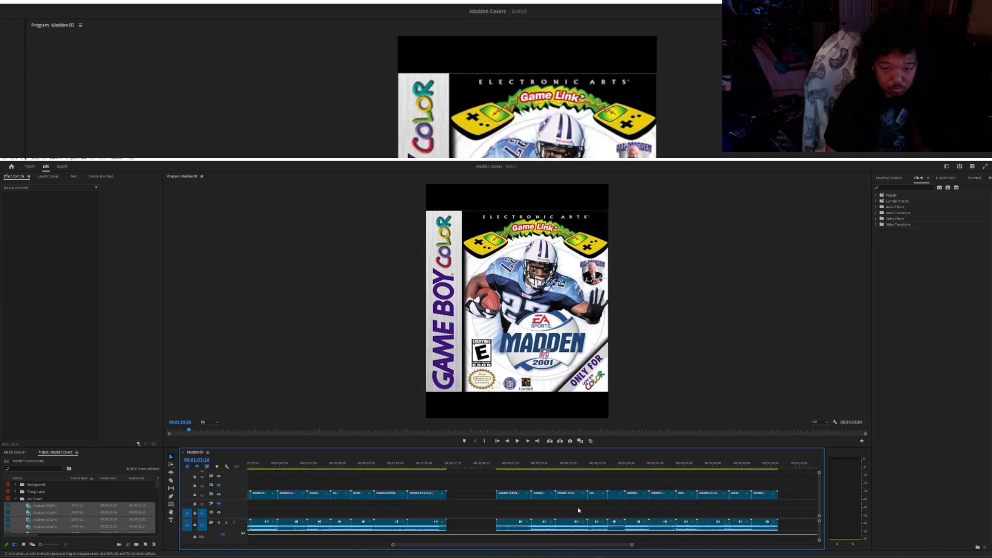
Step: Close the gaps between the footage clips so they run end to end, and delete the leftover clips
left_click_drag(532, 498, 513, 497)
left_click_drag(611, 495, 539, 495)
left_click_drag(686, 495, 569, 495)
left_click_drag(790, 495, 608, 494)
key("minus")
left_click_drag(682, 478, 540, 524)
right_click(544, 496)
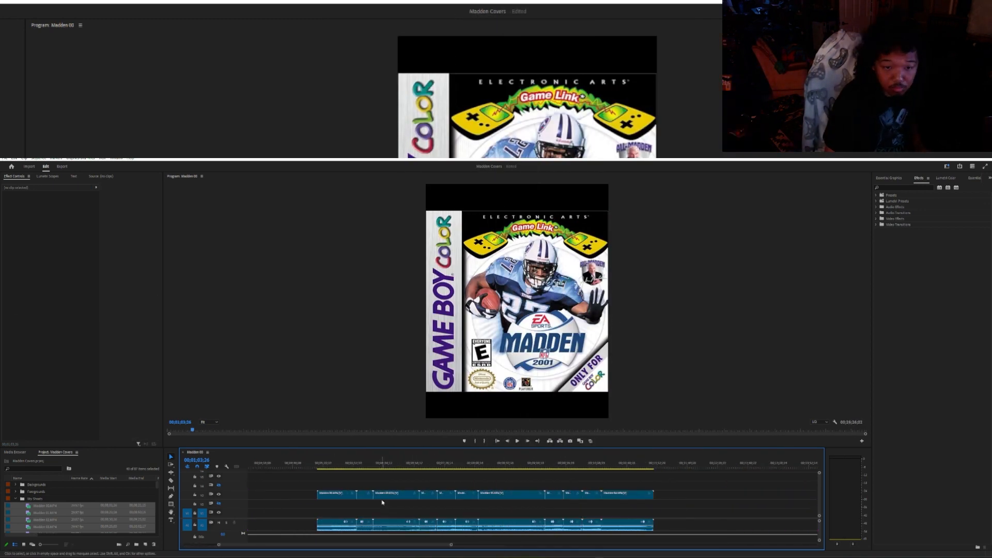
key("Delete")
Step: Move the green-screen footage to the start of the sequence, on the track above the cover backgrounds
left_click(693, 465)
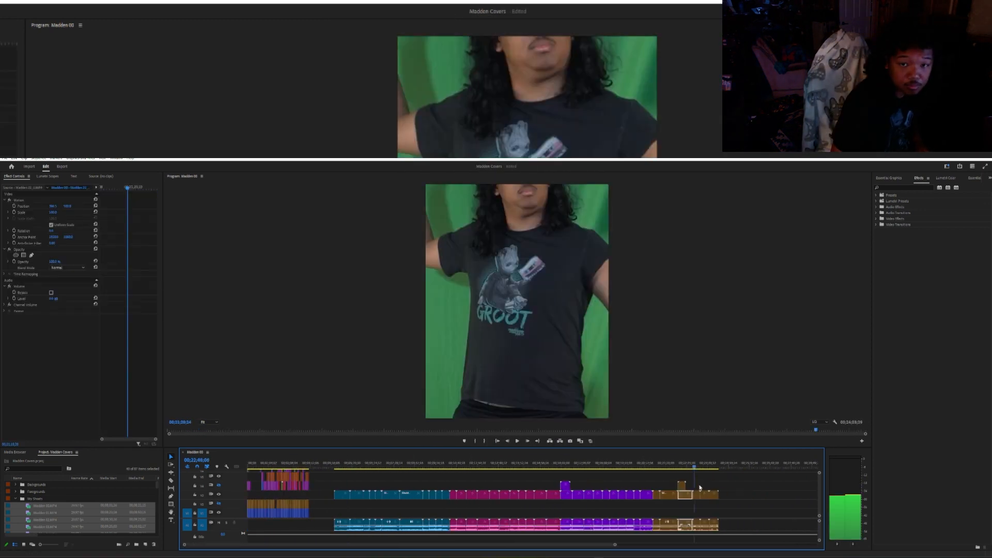
scroll(264, 500, "up", 5)
left_click(713, 465)
scroll(264, 501, "down", 4)
left_click_drag(370, 504, 250, 505)
left_click(252, 465)
left_click_drag(687, 493, 256, 504)
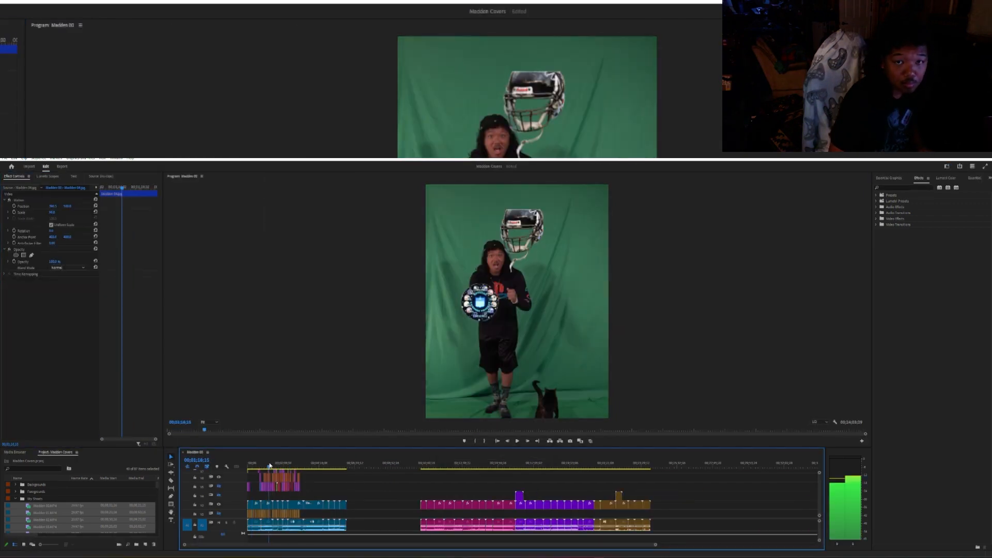
Step: Key the footage with the Ultra Key effect, and fit the Madden 04 to Madden 09 clips to their covers' durations
type("ultra")
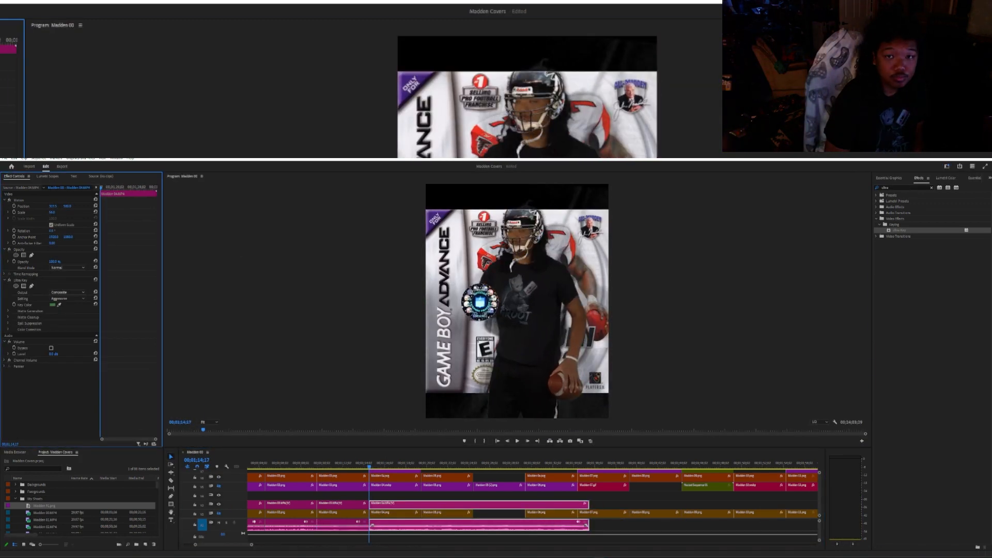
left_click_drag(588, 504, 543, 501)
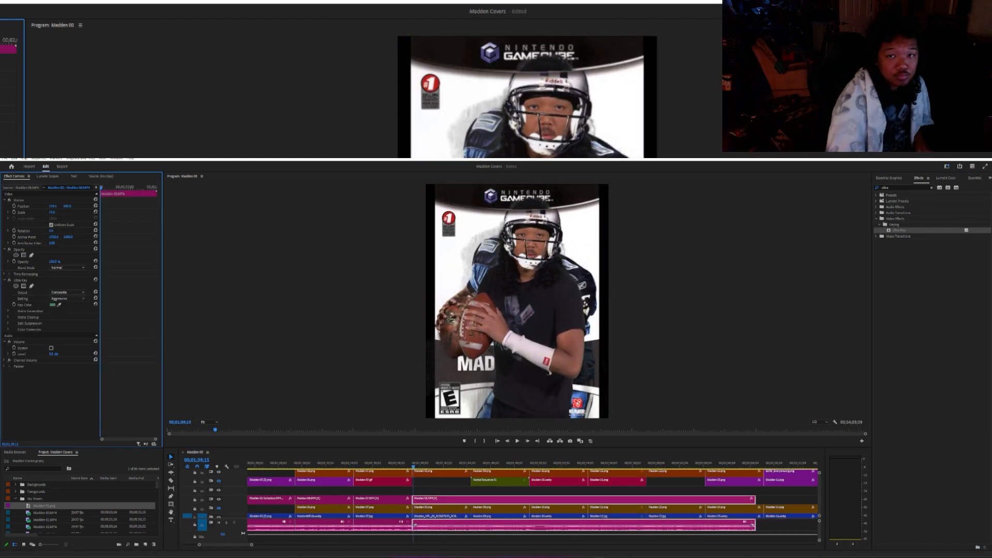
left_click_drag(568, 494, 422, 496)
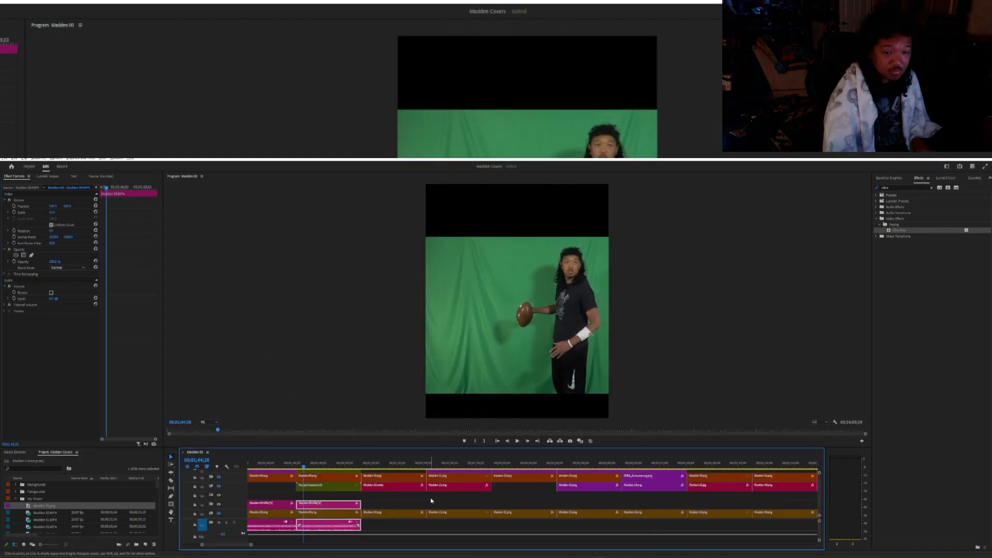
left_click_drag(355, 497, 365, 498)
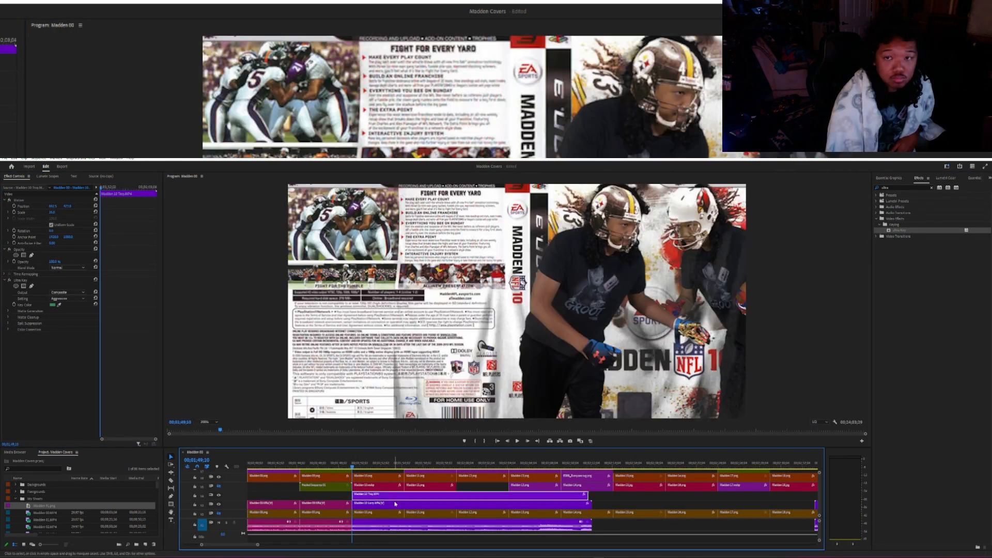
Step: Line up the Madden 10 and Madden 11 footage with their covers, and apply Ultra Key to the Madden 22 footage
left_click_drag(353, 495, 488, 478)
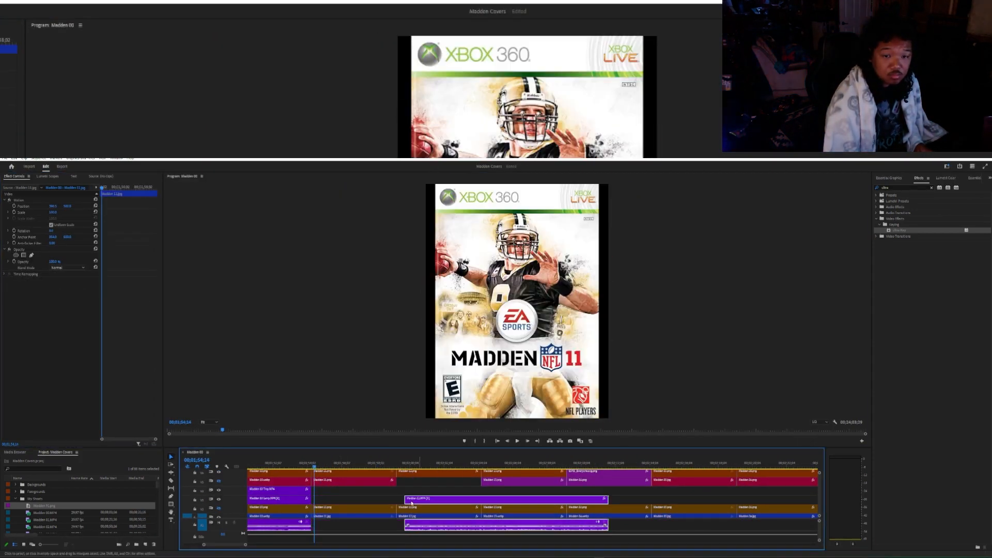
left_click_drag(411, 499, 319, 499)
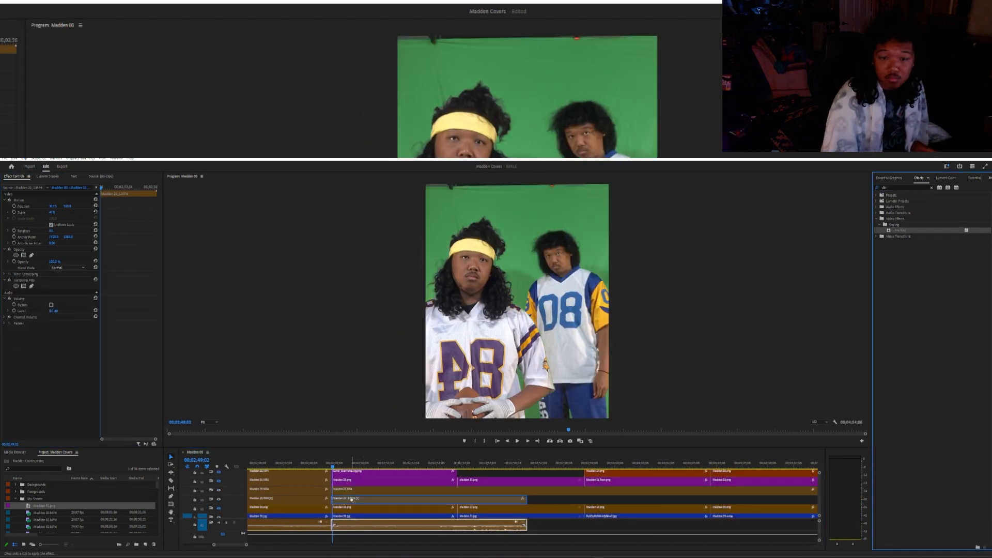
left_click_drag(352, 499, 352, 500)
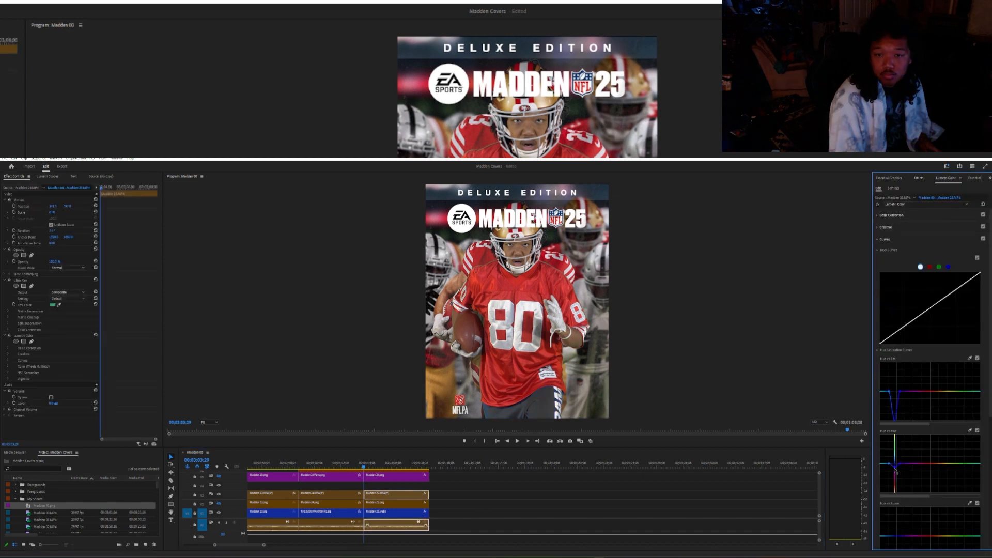
Step: Adjust the Lumetri basic correction of the Madden 25 footage to match its cover
scroll(897, 472, "down", 3)
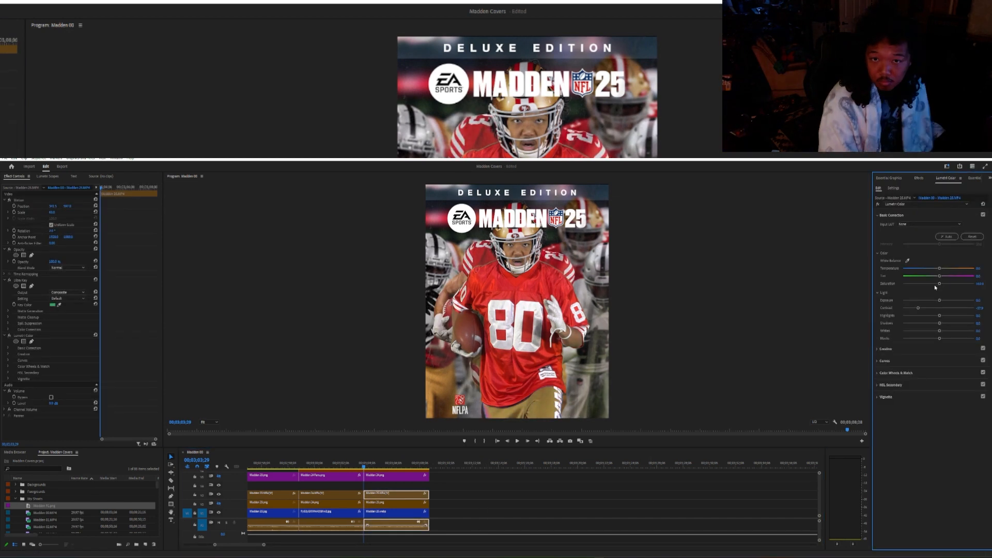
left_click(231, 501)
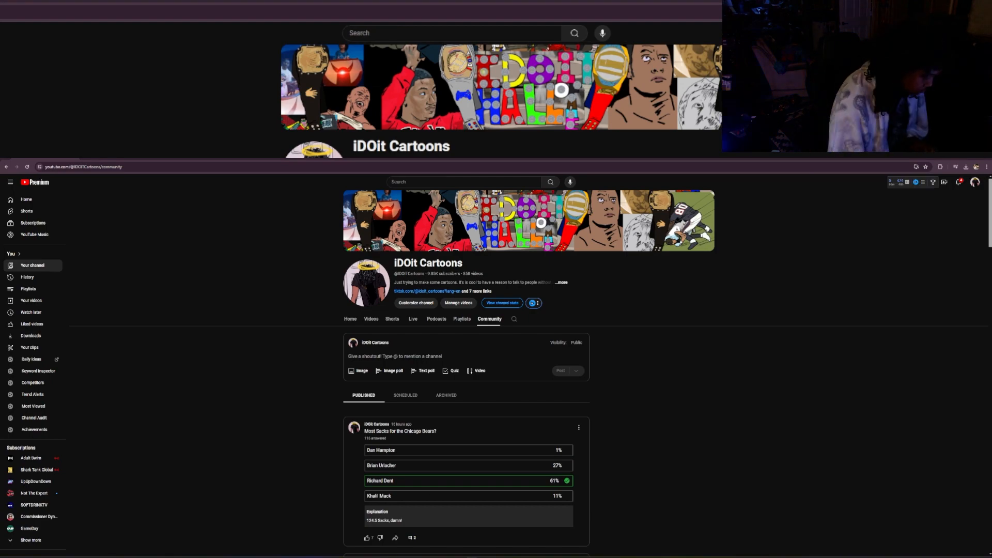
Step: Publish an image poll on the YouTube channel asking for the favorite Minnesota Timberwolf point guard
left_click(388, 370)
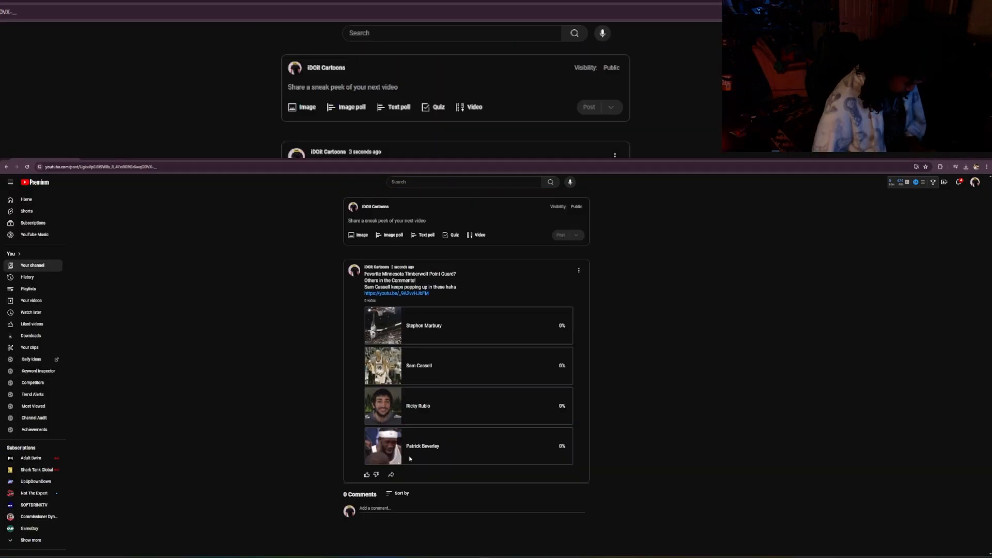
left_click(958, 182)
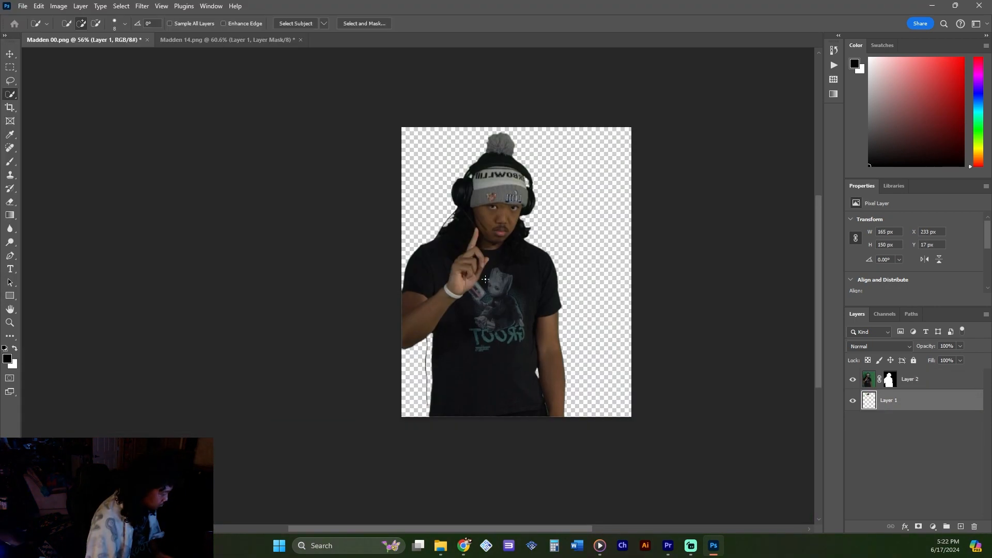
Step: Switch to Photoshop and close the Madden 00 player cutout document
key("ctrl+w")
key("Return")
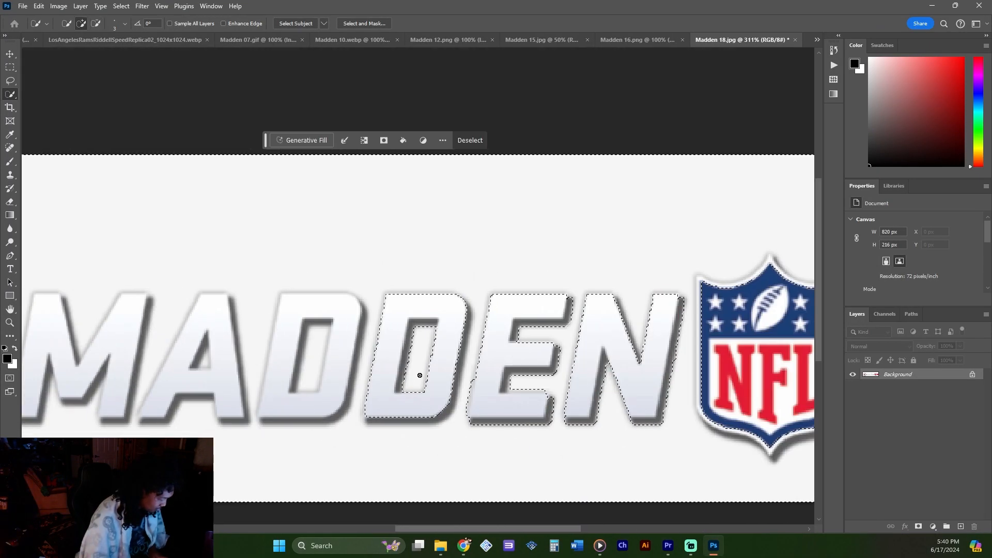
Step: Refine the selection around the Madden 18 logo letters, including the gaps inside them, to separate the white background
scroll(439, 416, "left", 3)
left_click_drag(439, 417, 404, 361)
scroll(392, 382, "right", 5)
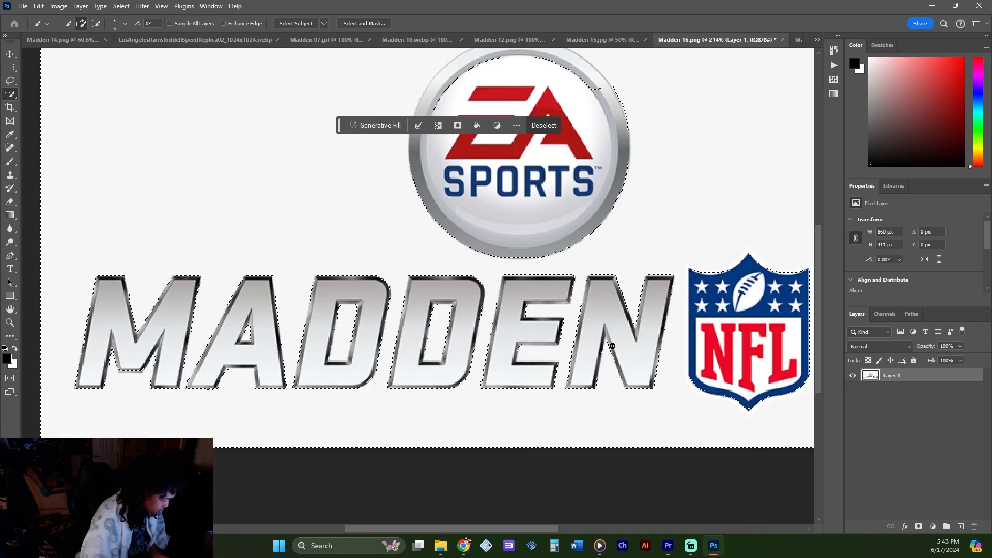
Step: Refine the background selection around the Madden 16 logo's letters, shield and number, and mask the Madden 15 logo layer
scroll(612, 345, "right", 5)
scroll(546, 330, "up", 2)
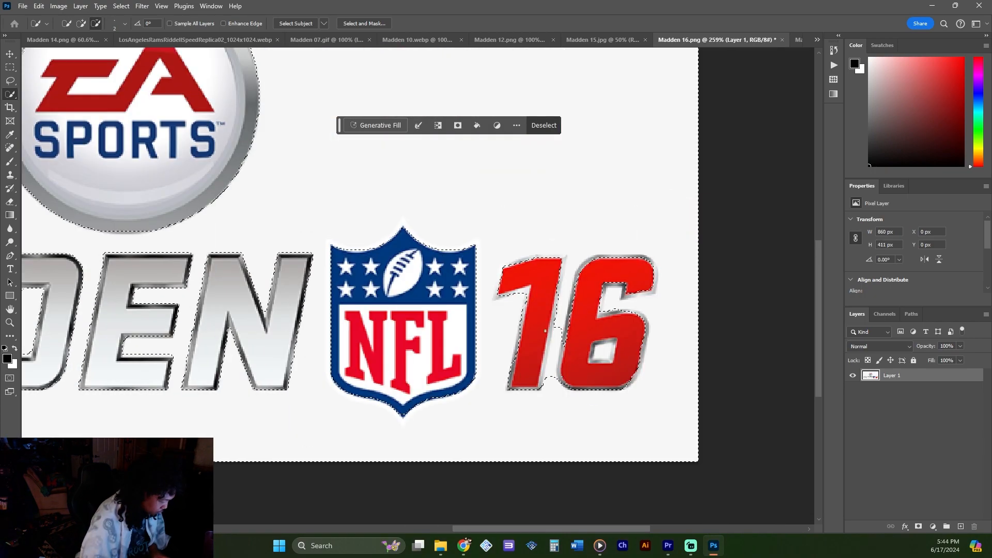
scroll(610, 309, "up", 3)
scroll(504, 395, "down", 5)
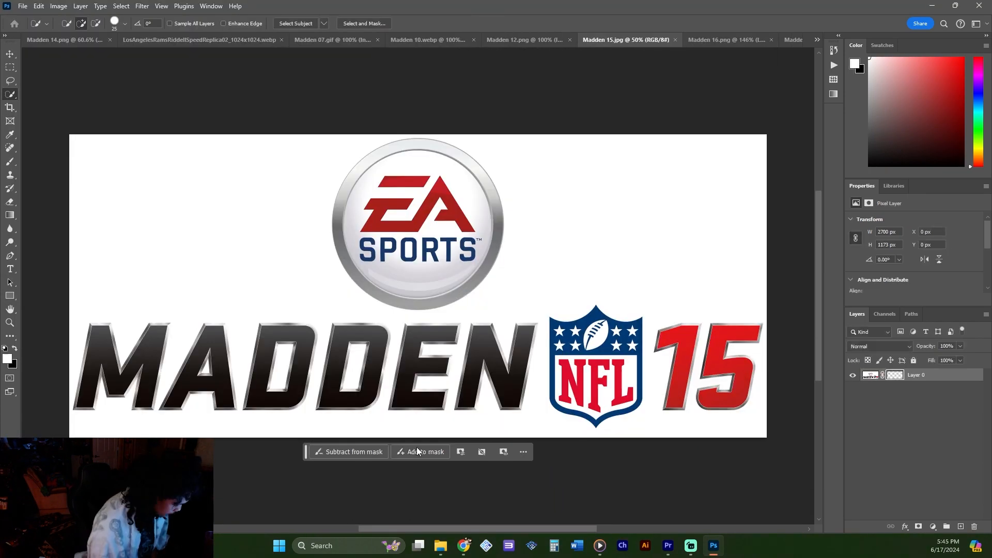
scroll(262, 361, "up", 3)
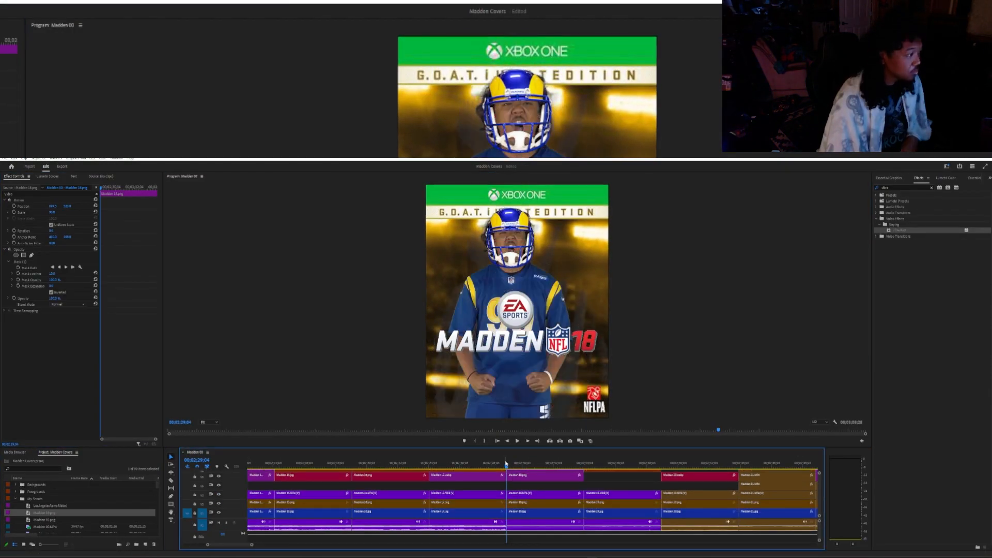
Step: Switch back to Premiere Pro and check the title placement on the covers from Madden 18 back to Madden 16
key("Up")
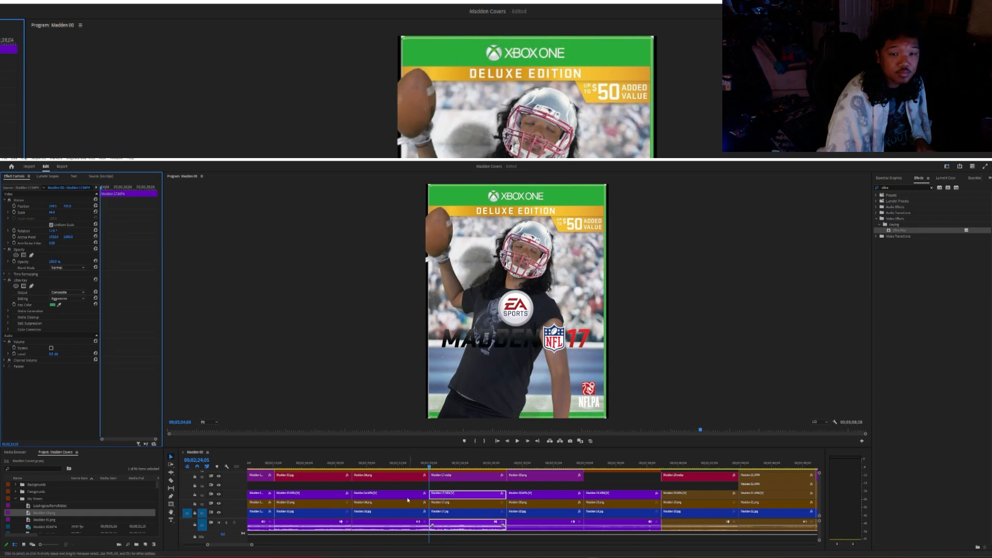
key("Up")
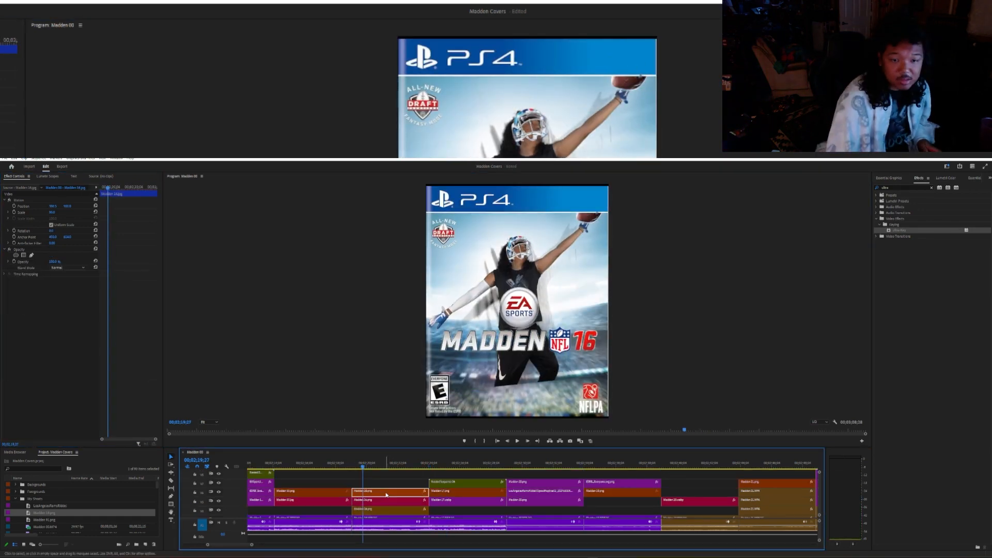
left_click(324, 486)
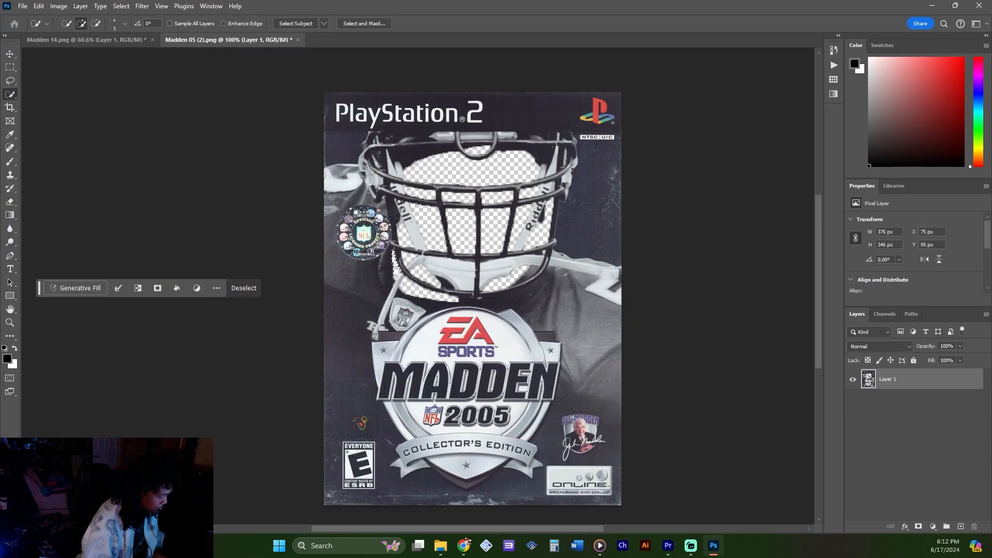
Step: Switch to Photoshop and export the Madden 2005 cover with the face area cut out of the helmet
left_click(22, 6)
left_click(46, 193)
left_click(401, 259)
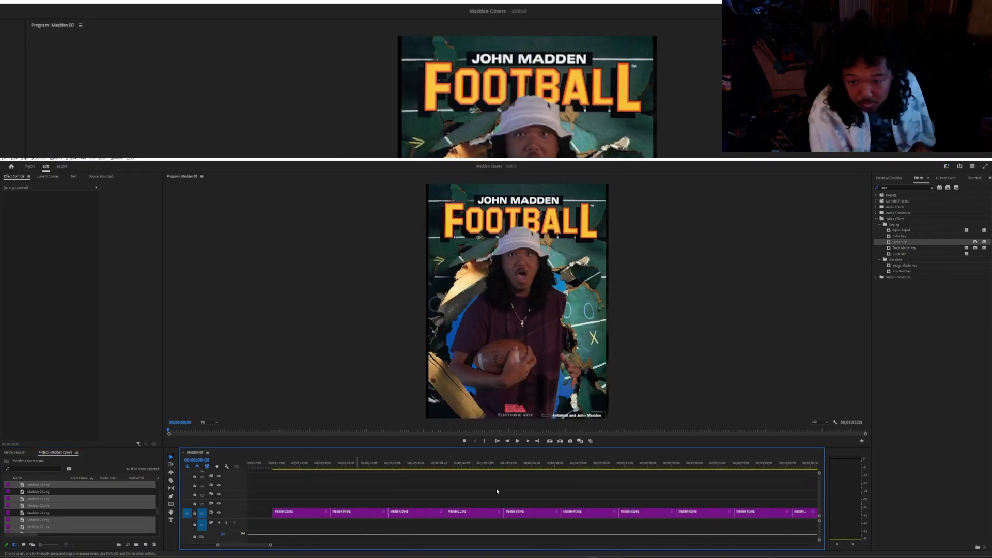
Step: Switch back to Premiere Pro and assign the Forest label colour to the newly added player stills
right_click(438, 232)
mouse_move(465, 398)
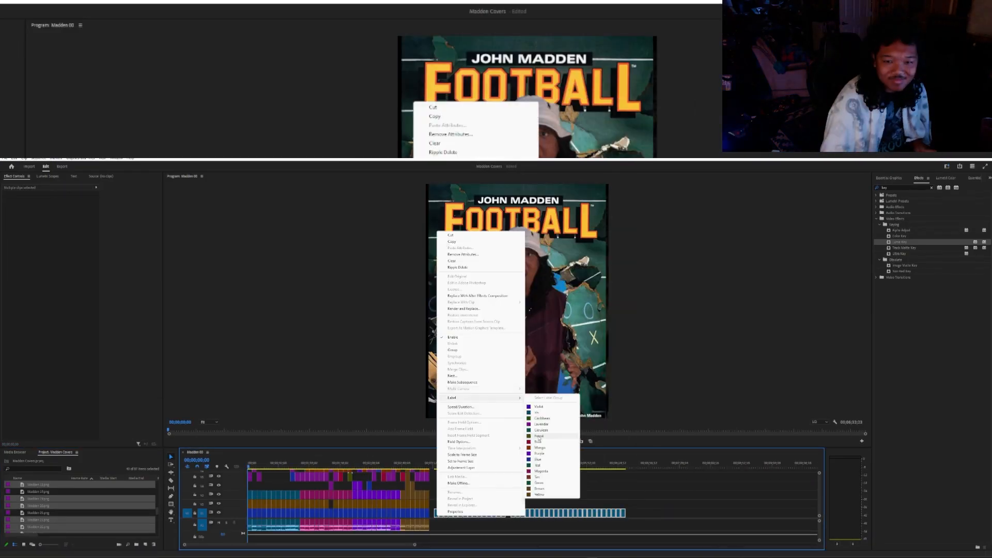
left_click(539, 436)
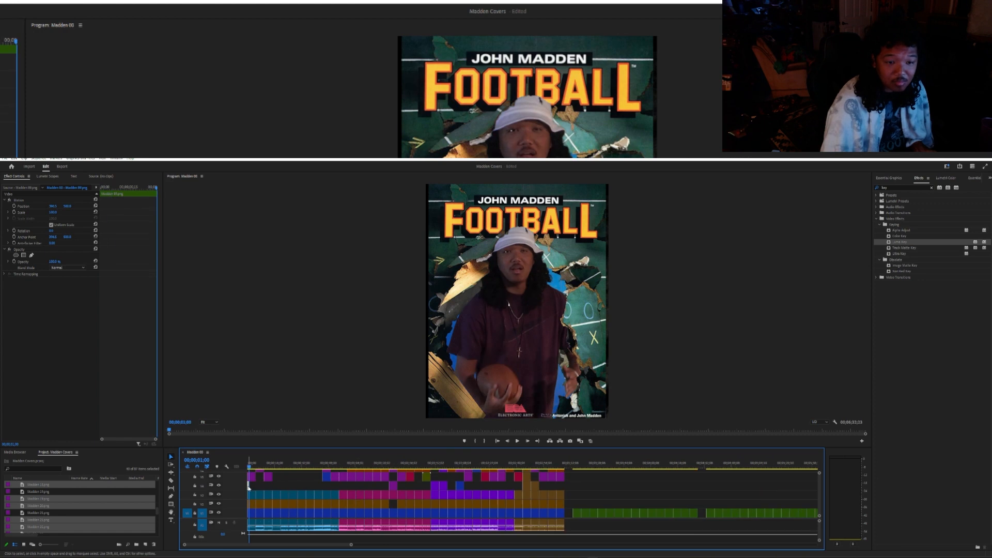
Step: Place the player stills ahead of each cover's footage, and colour-match the John Madden Football still to the original cover with Lumetri Color
left_click(459, 505)
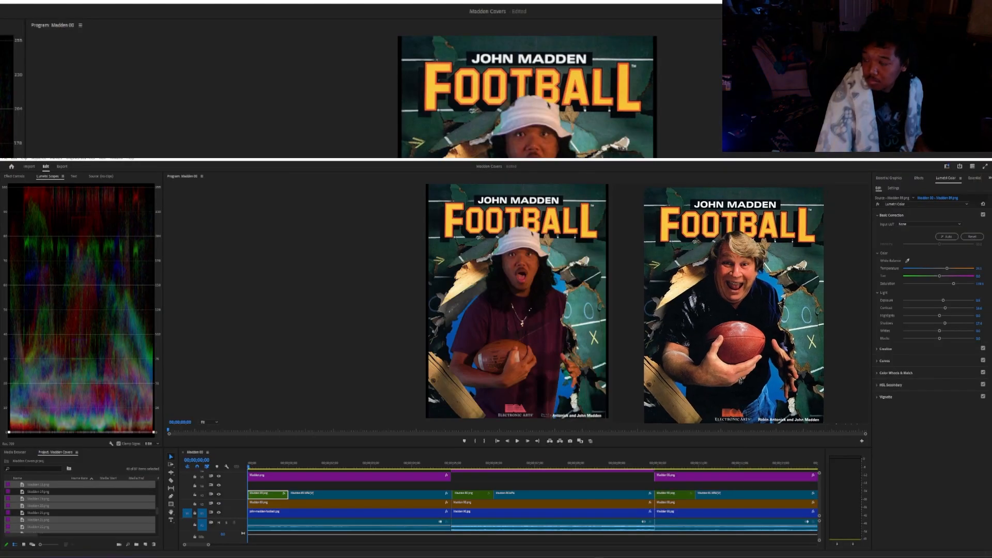
left_click_drag(940, 339, 939, 340)
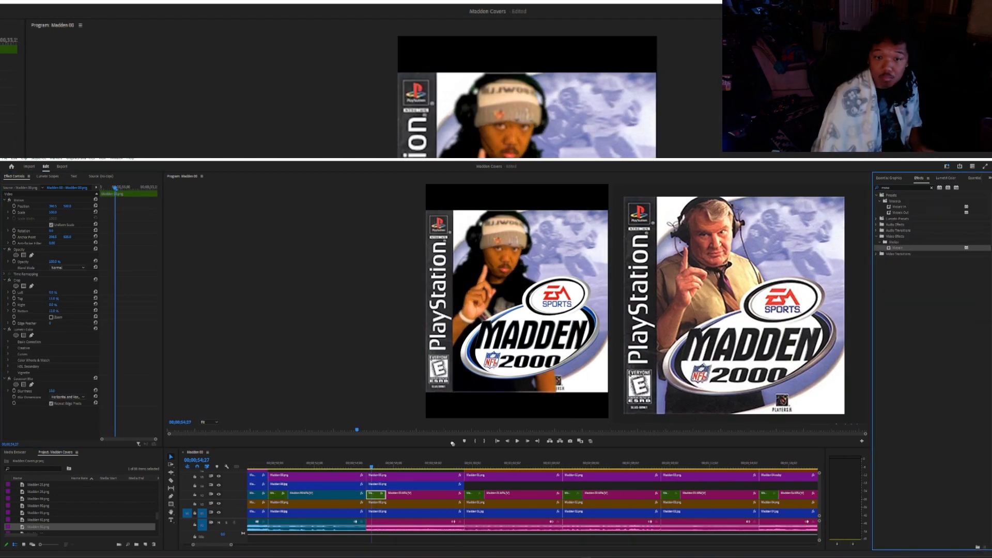
Step: Mask the original Madden 07 cover layer over the keyed player, using the reference cover as a guide
left_click(476, 496)
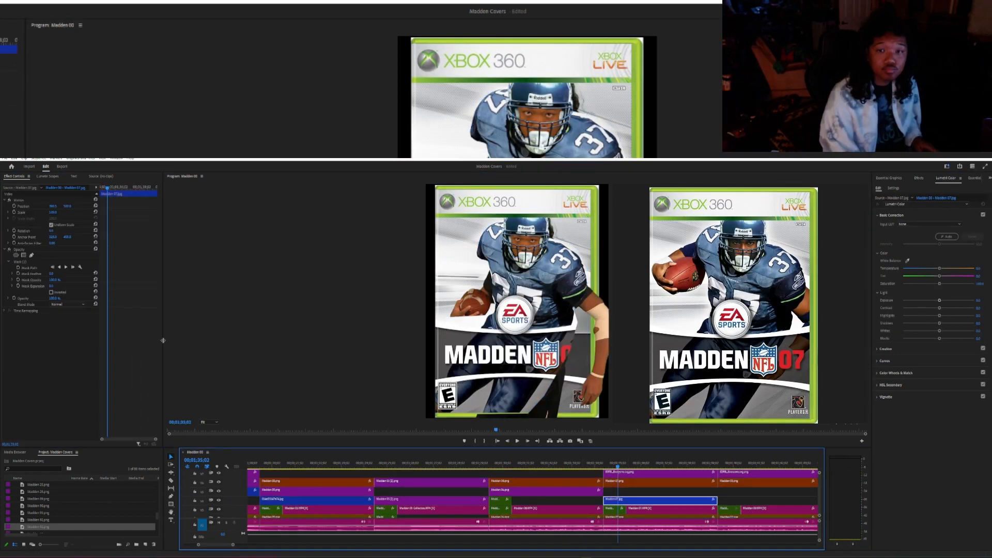
left_click(588, 323)
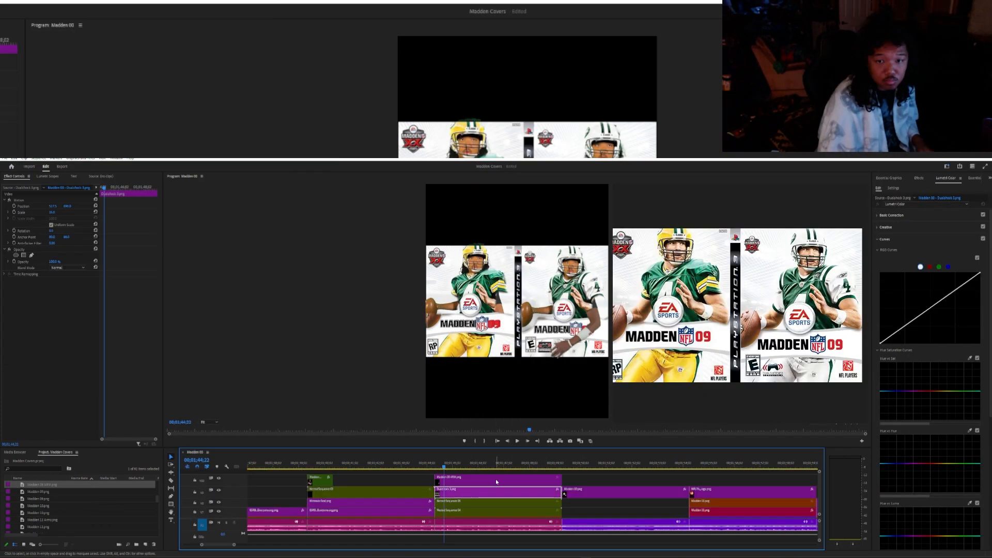
Step: Trim and mask the Madden 09 arm cutout clips, and nest the composited still at the start of the cover
left_click(452, 492)
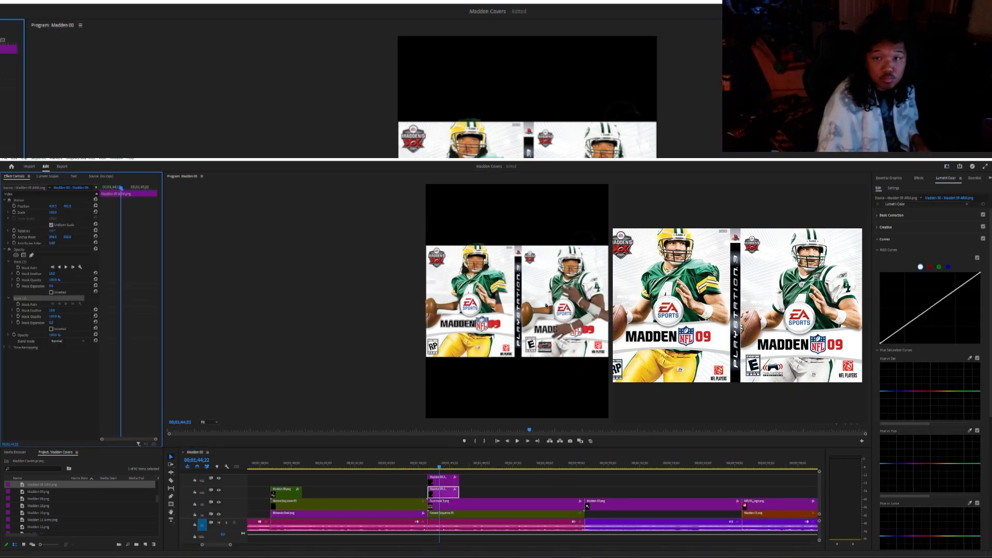
left_click(479, 488)
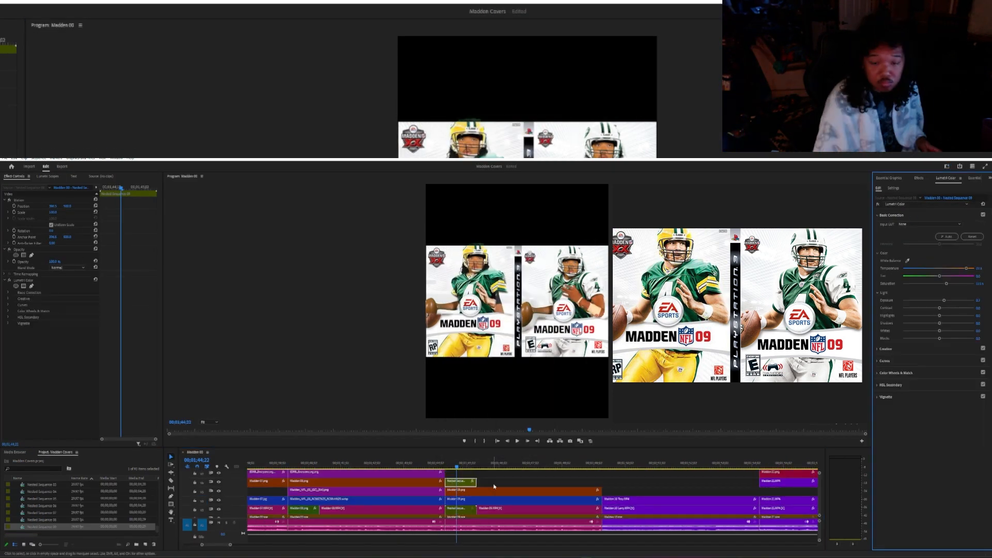
Step: Place the player stills on the covers up to Madden 12 and colour-match the Madden 12 still by adjusting its Lumetri temperature
key("space")
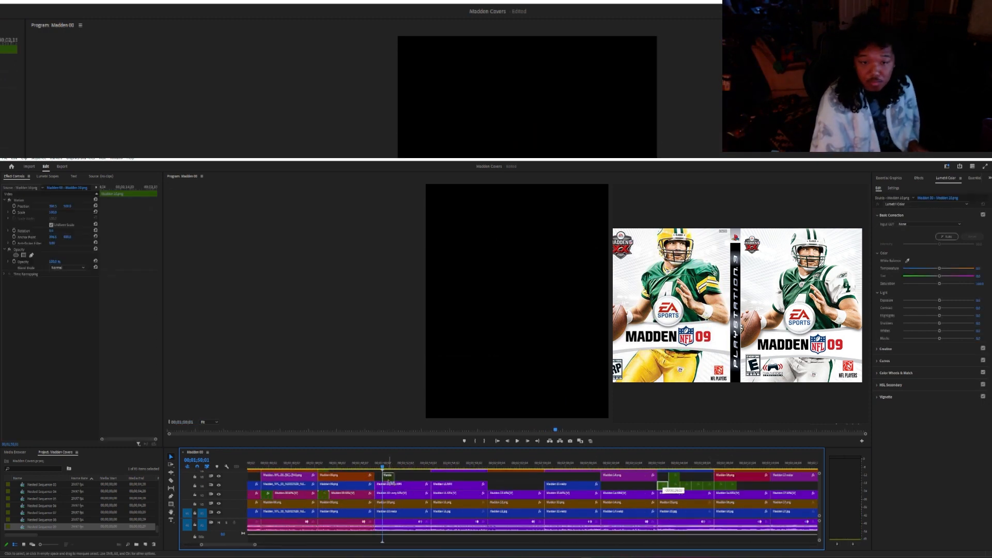
left_click(435, 479)
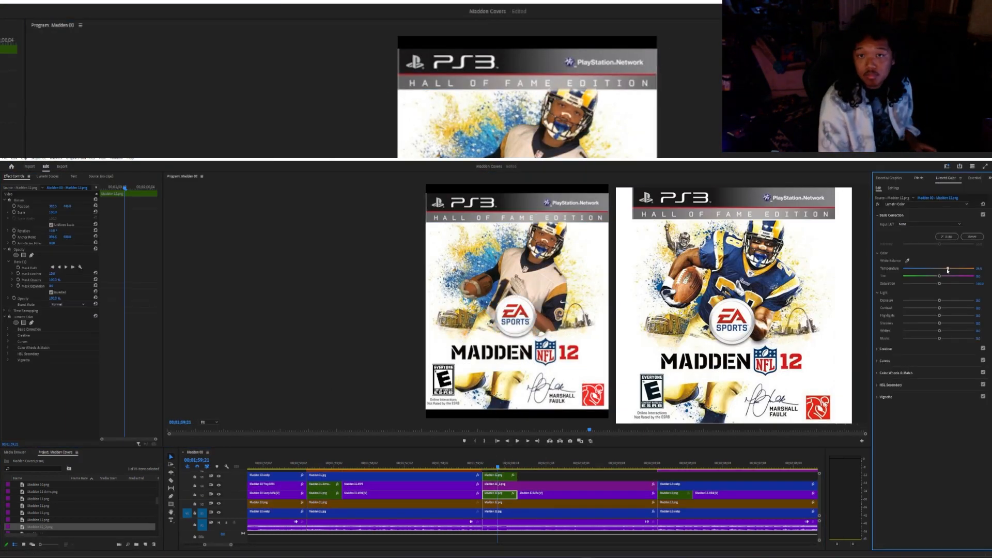
left_click(679, 463)
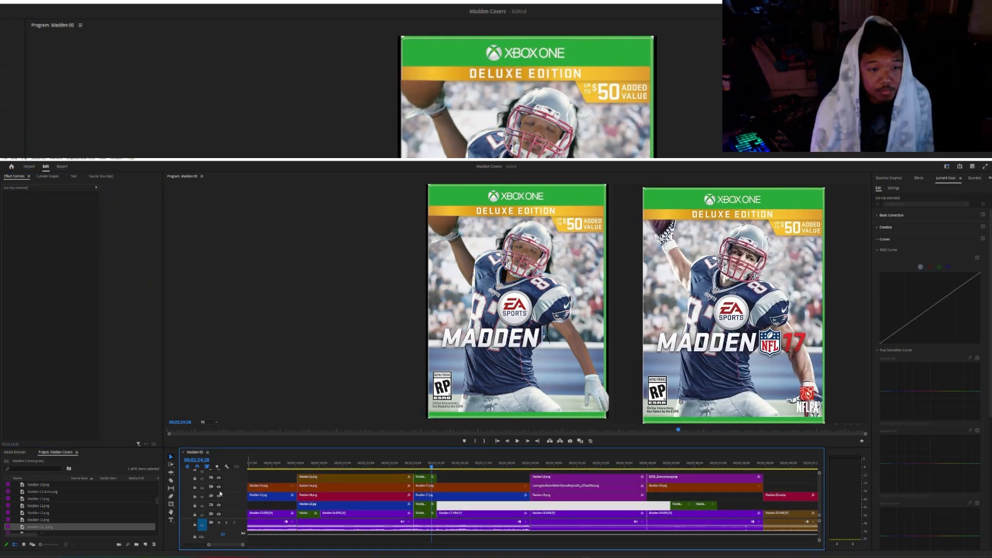
Step: Layer the Madden 17 cover image over its player still, and shape the Madden 19 player still's RGB curve to match the original cover
left_click(557, 514)
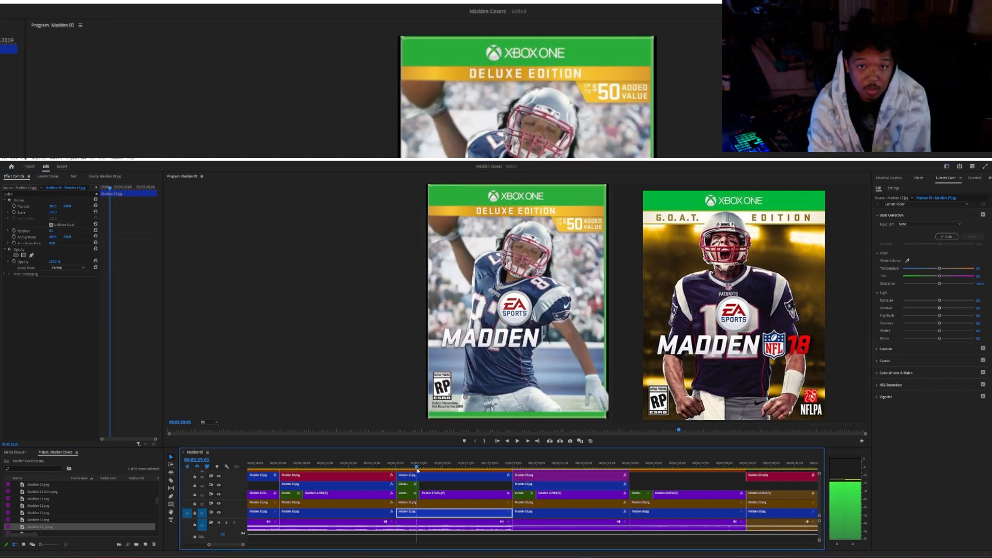
left_click_drag(417, 470, 634, 463)
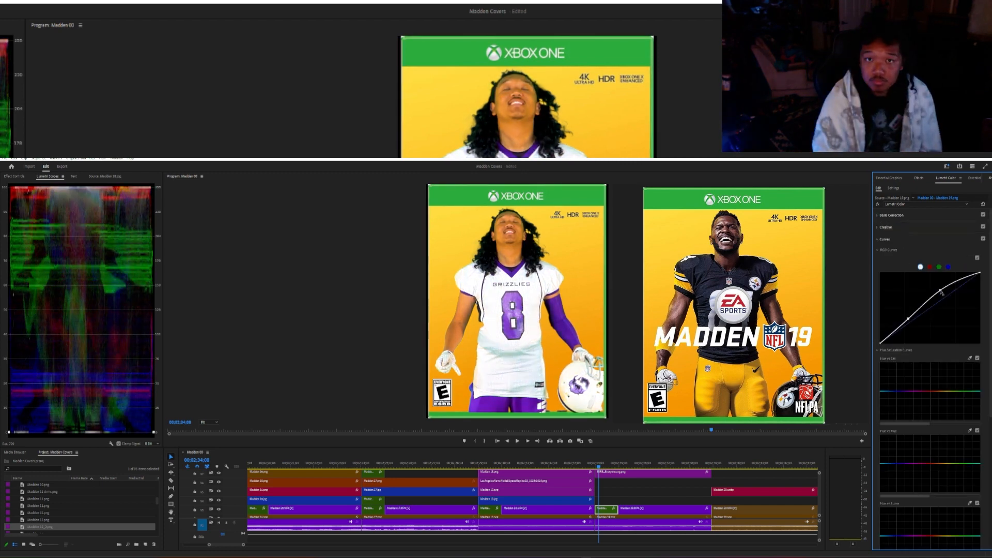
left_click_drag(940, 292, 928, 310)
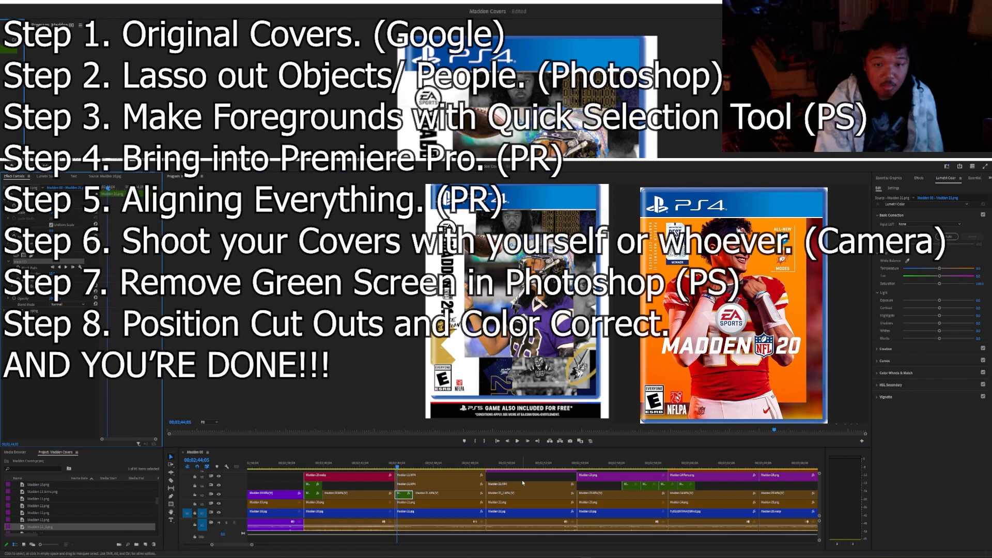
Step: Split the Madden 21 video layers at the end of the player still, and colour-match the Madden 22 stills with Lumetri basic correction
scroll(522, 483, "up", 2)
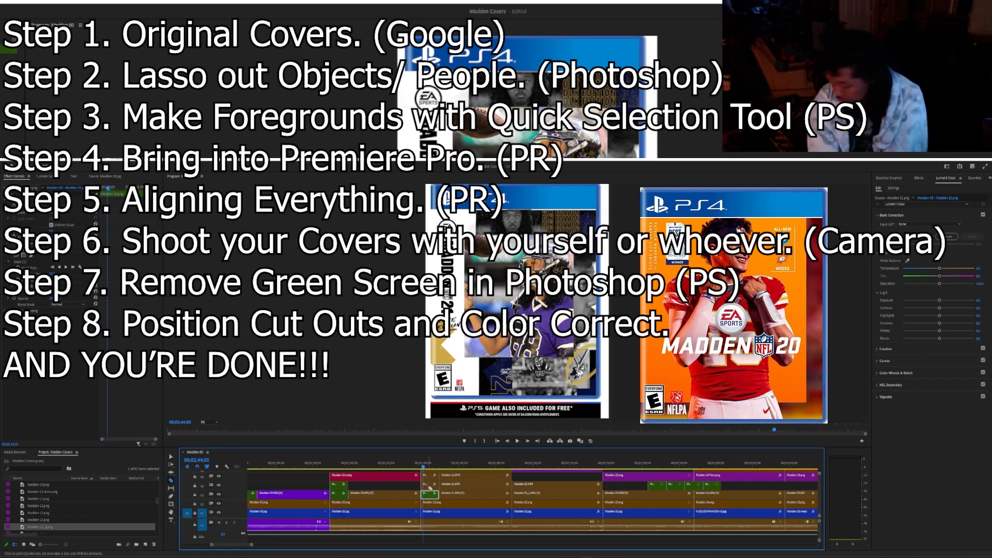
left_click(519, 463)
left_click(512, 498)
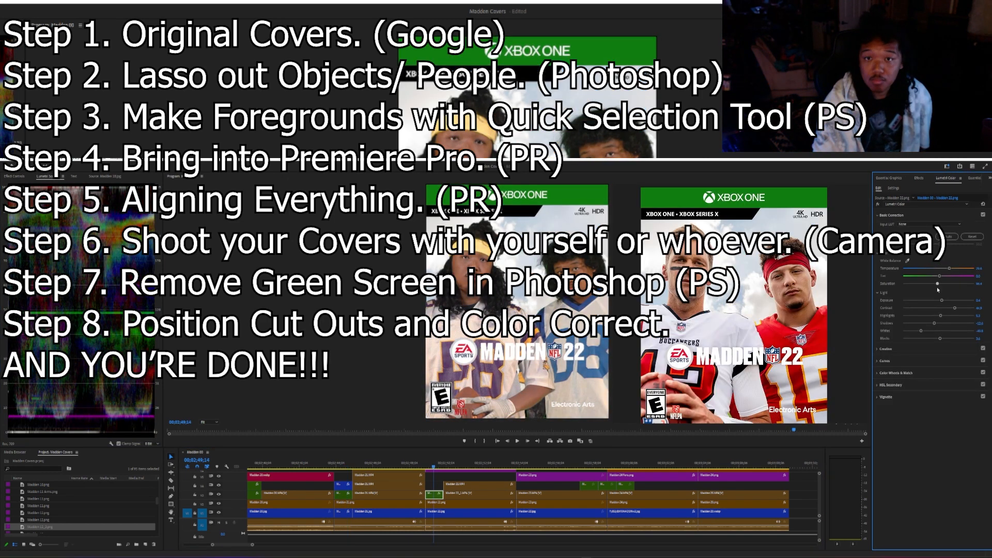
left_click(472, 470)
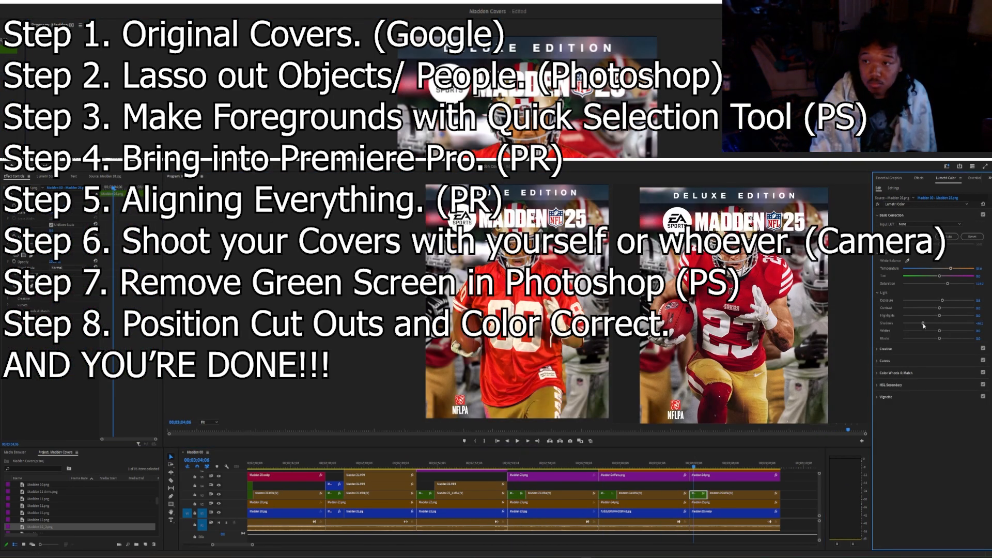
Step: Colour-match the Madden 25 player still, copy it to the track above, and mask and darken the copy with minimum Lumetri light values
left_click(924, 361)
left_click(713, 464)
left_click(700, 495)
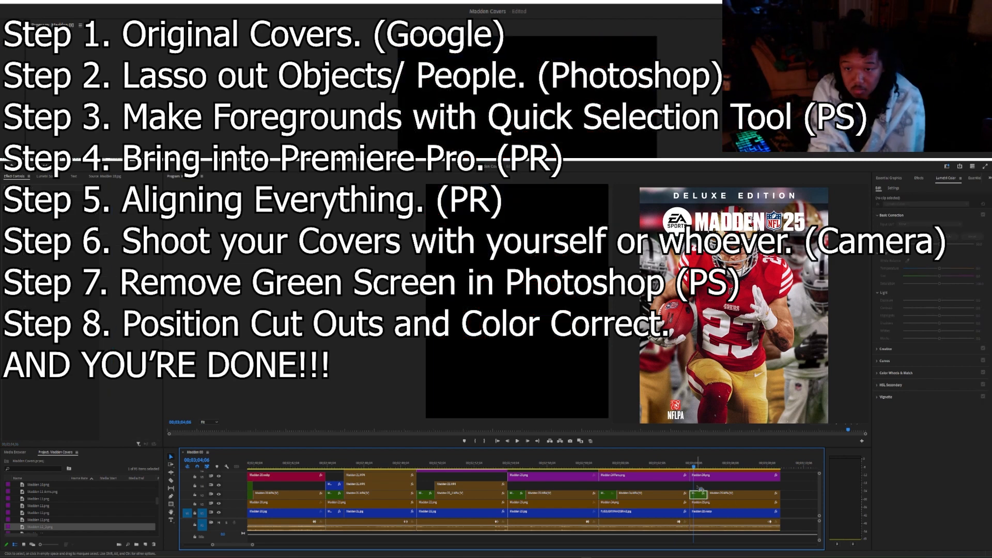
left_click(698, 485)
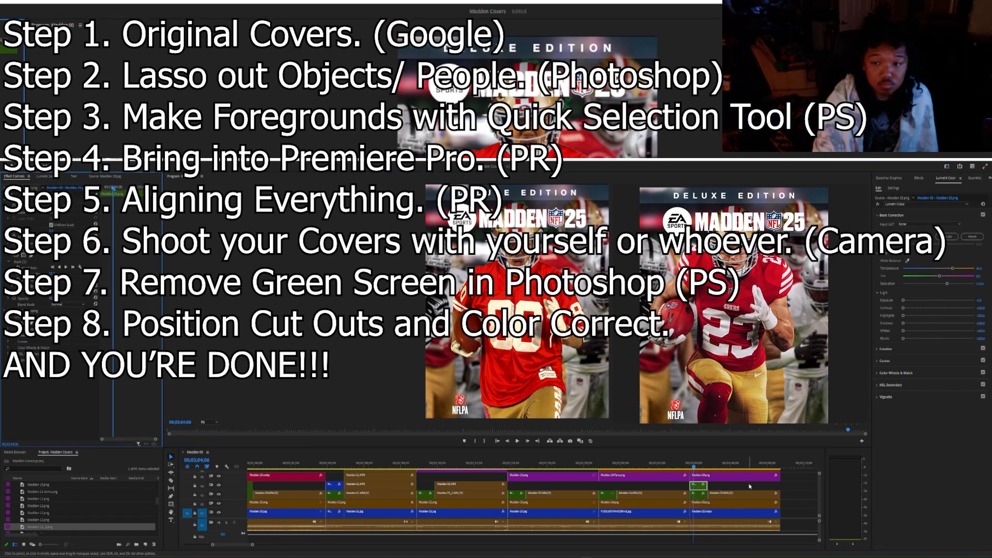